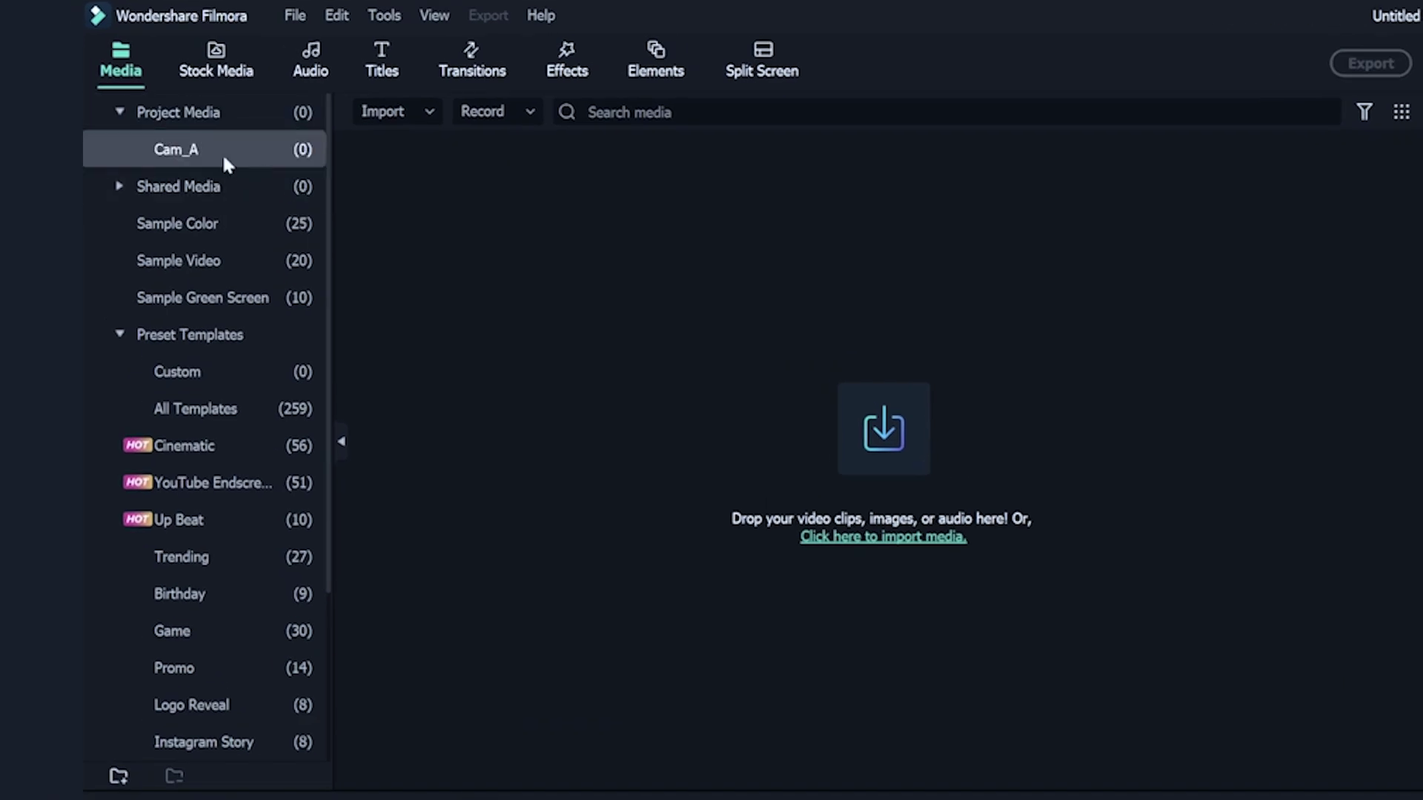
Step: Add two more new folders under Project Media for Cam_B and Cam_C
click(116, 775)
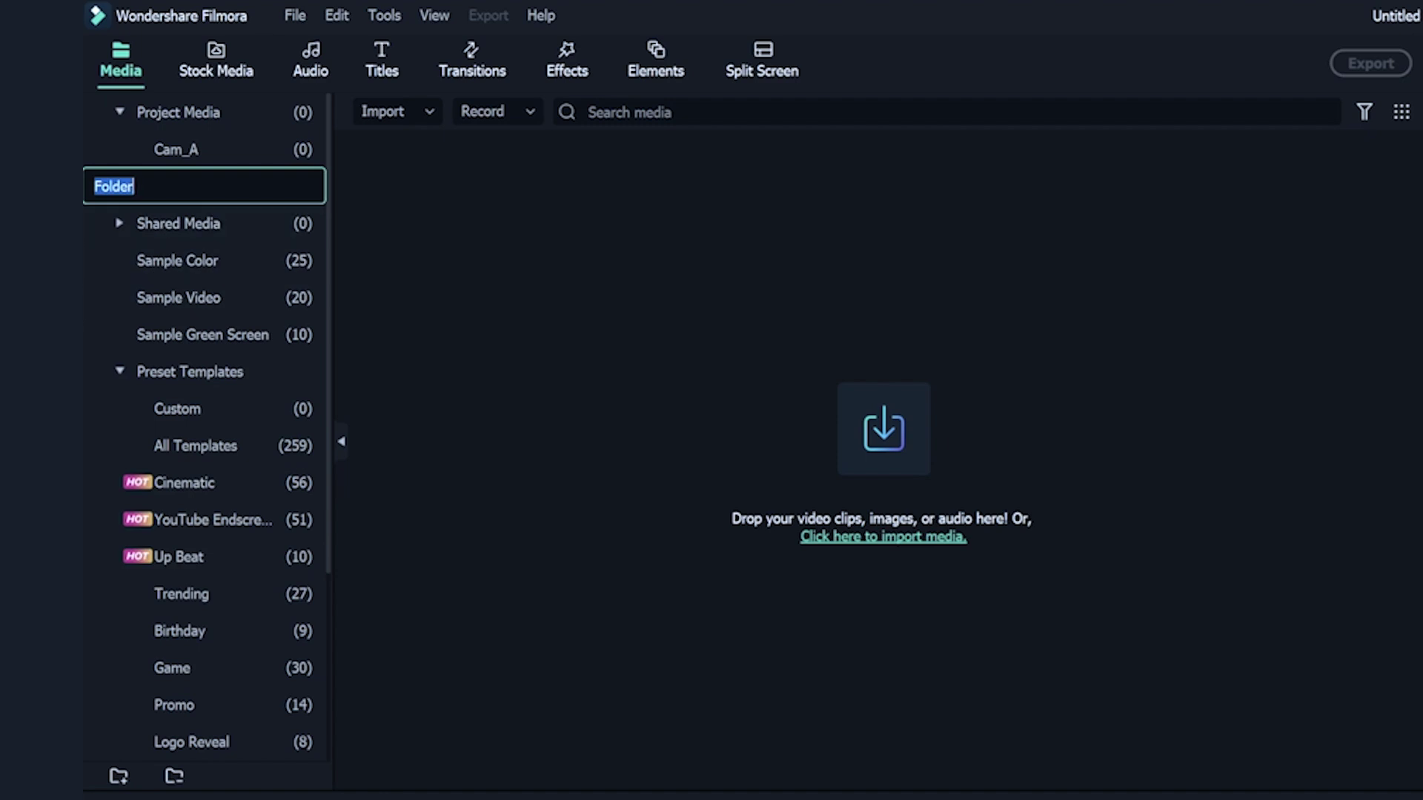
click(118, 776)
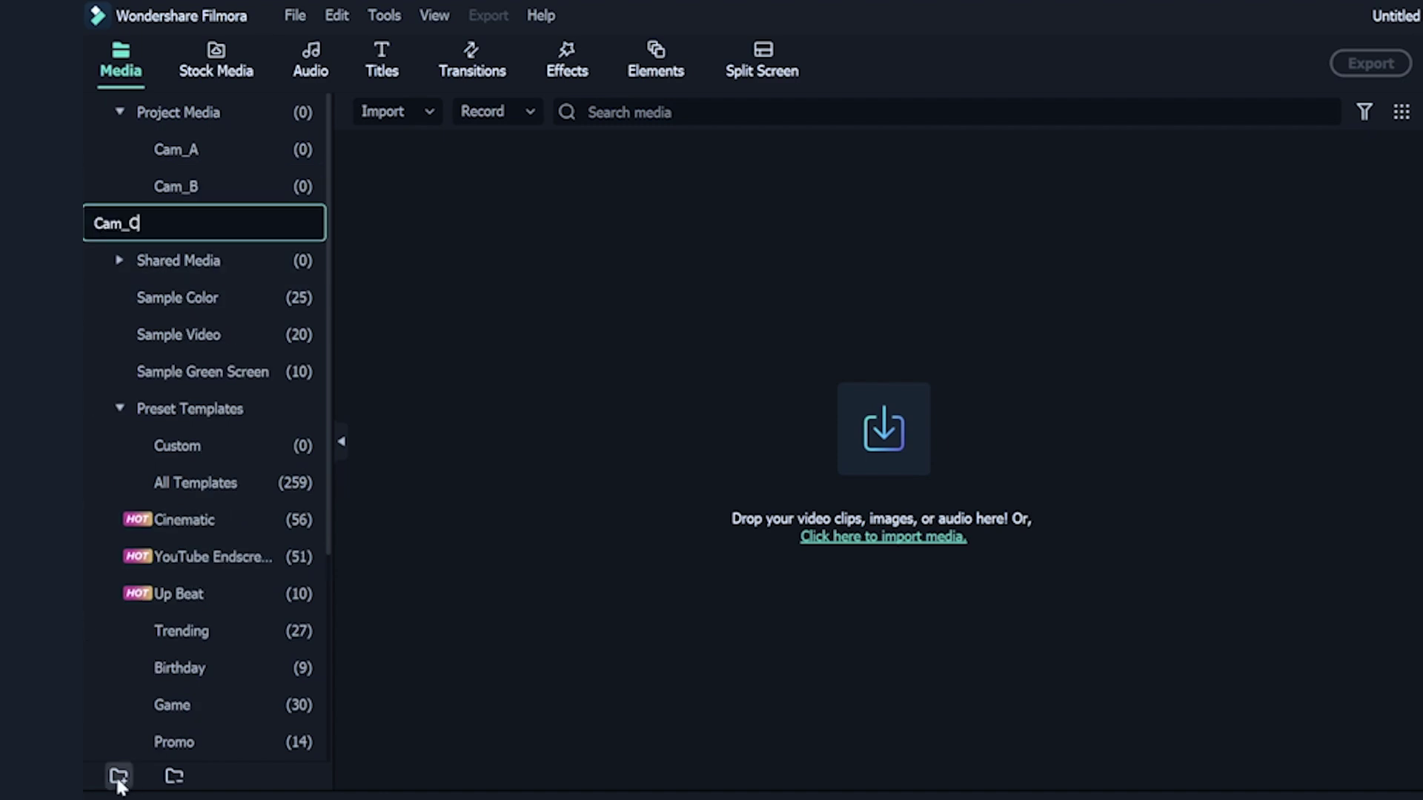
Step: Confirm the Cam_C folder name and import clips C0001 and C0002 into Cam_A
key(Return)
click(175, 149)
double_click(494, 271)
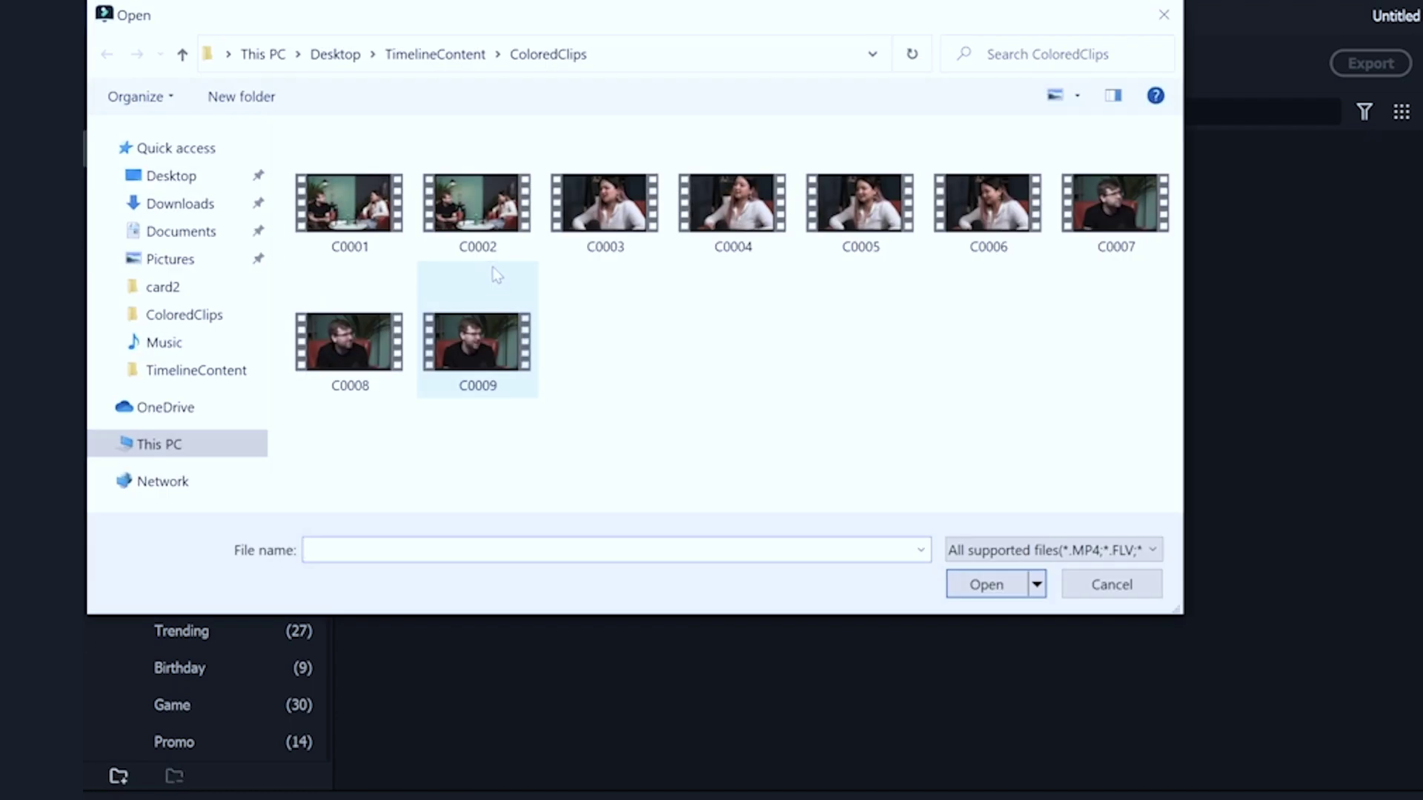
shift+click(498, 244)
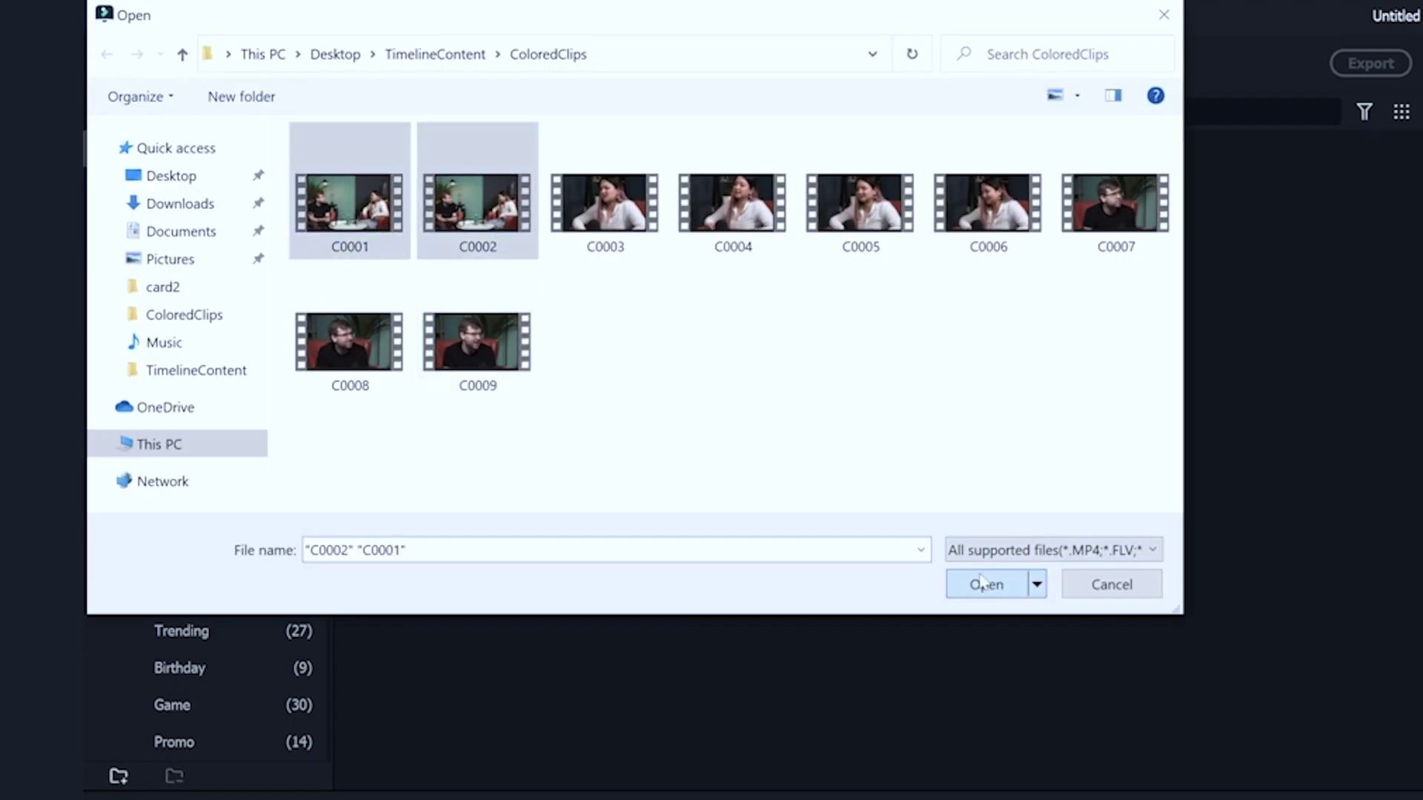
click(986, 585)
Step: Import clips C0003 through C0006 into the Cam_B folder
click(199, 192)
double_click(478, 313)
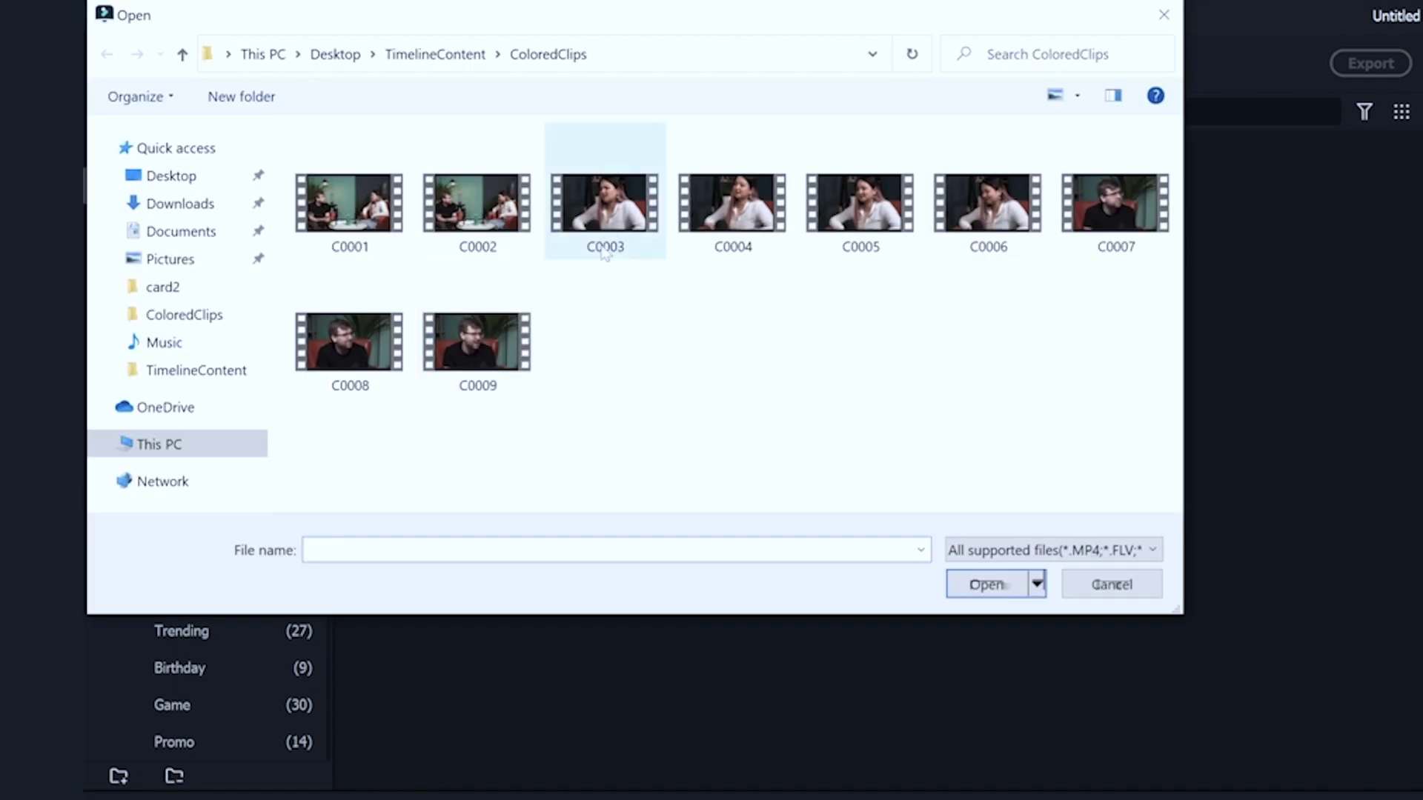
click(603, 207)
shift+click(947, 215)
click(956, 582)
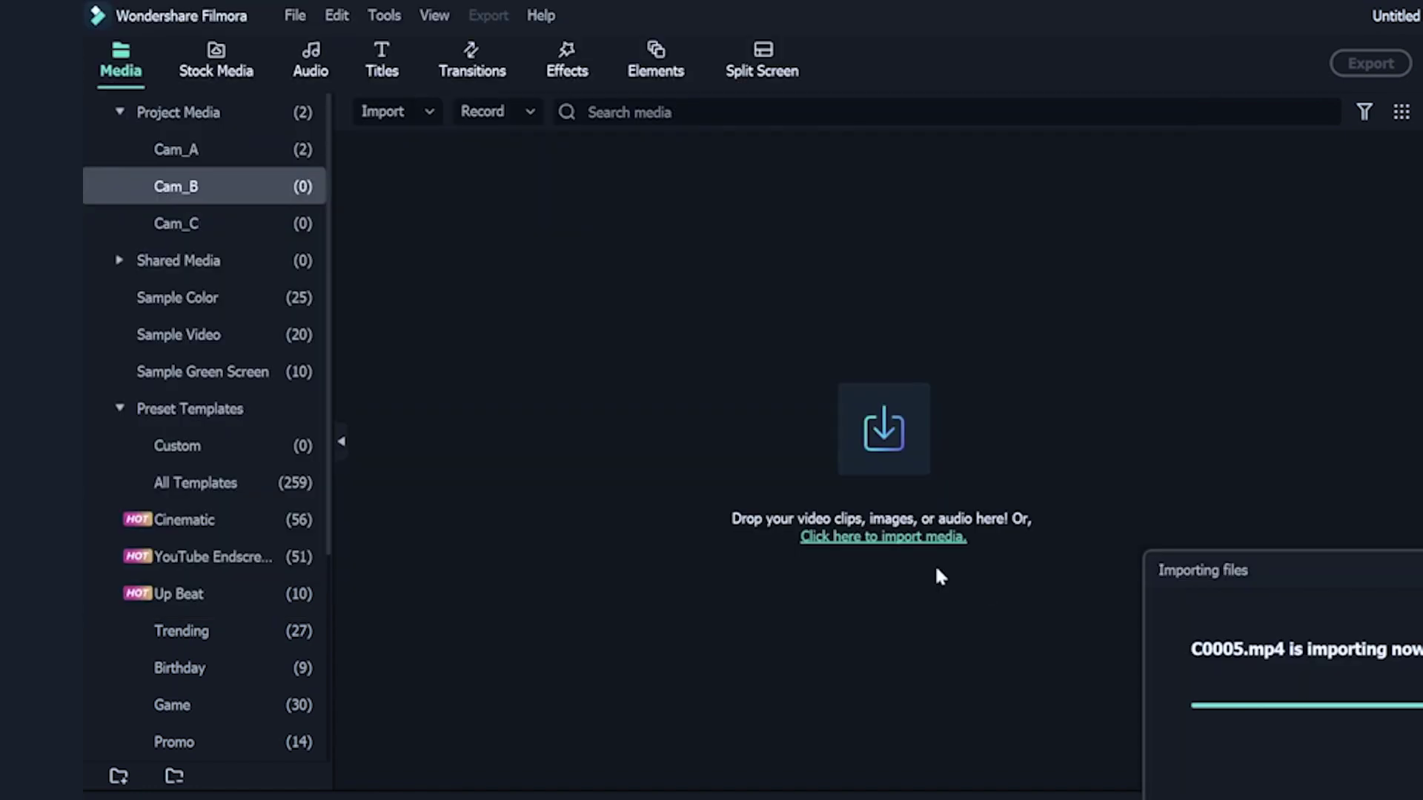
Step: Import clips C0007 through C0009 into the Cam_C folder
click(230, 226)
double_click(479, 311)
click(1115, 204)
shift+click(485, 344)
click(978, 586)
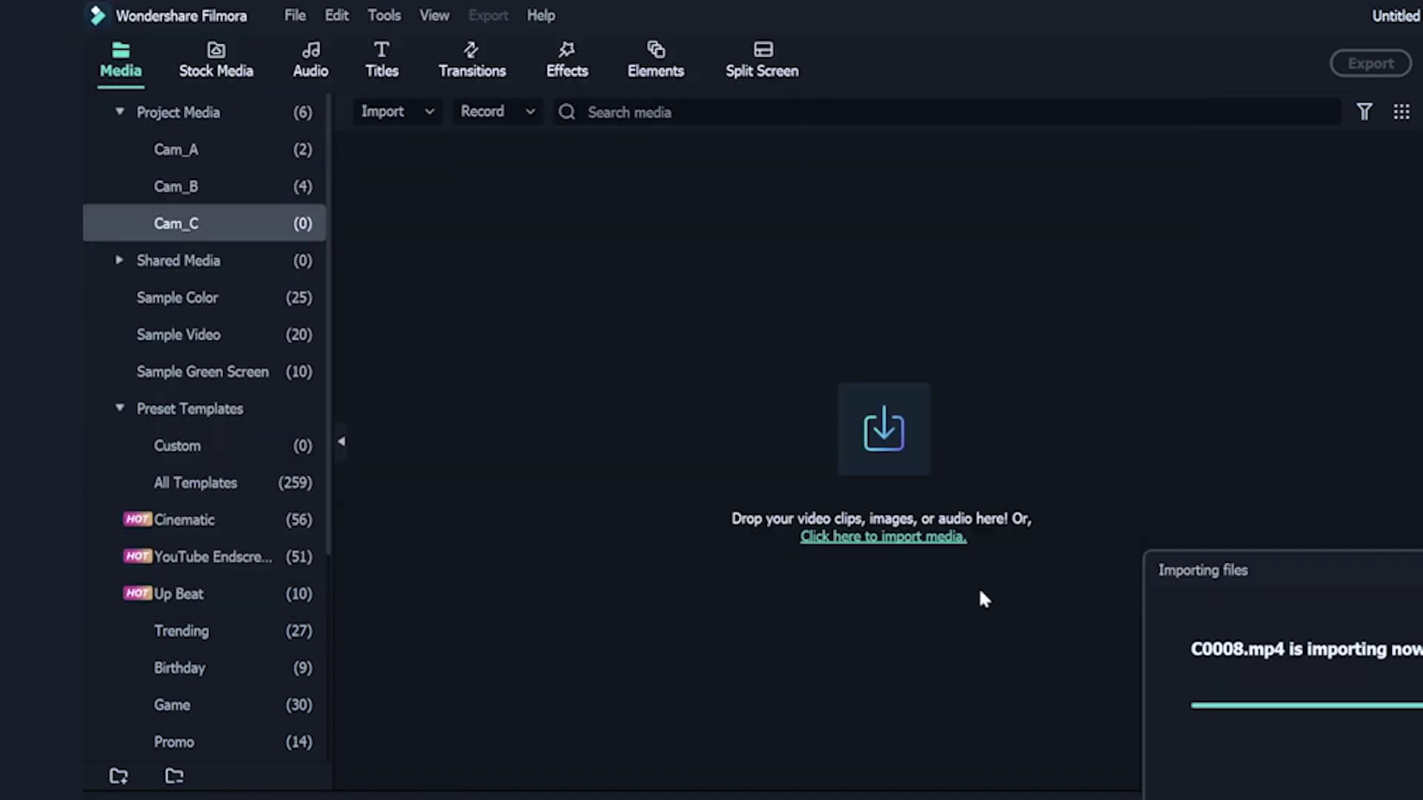
Step: Create three new folders named ProductionSound, SFX and Music in Project Media
click(121, 775)
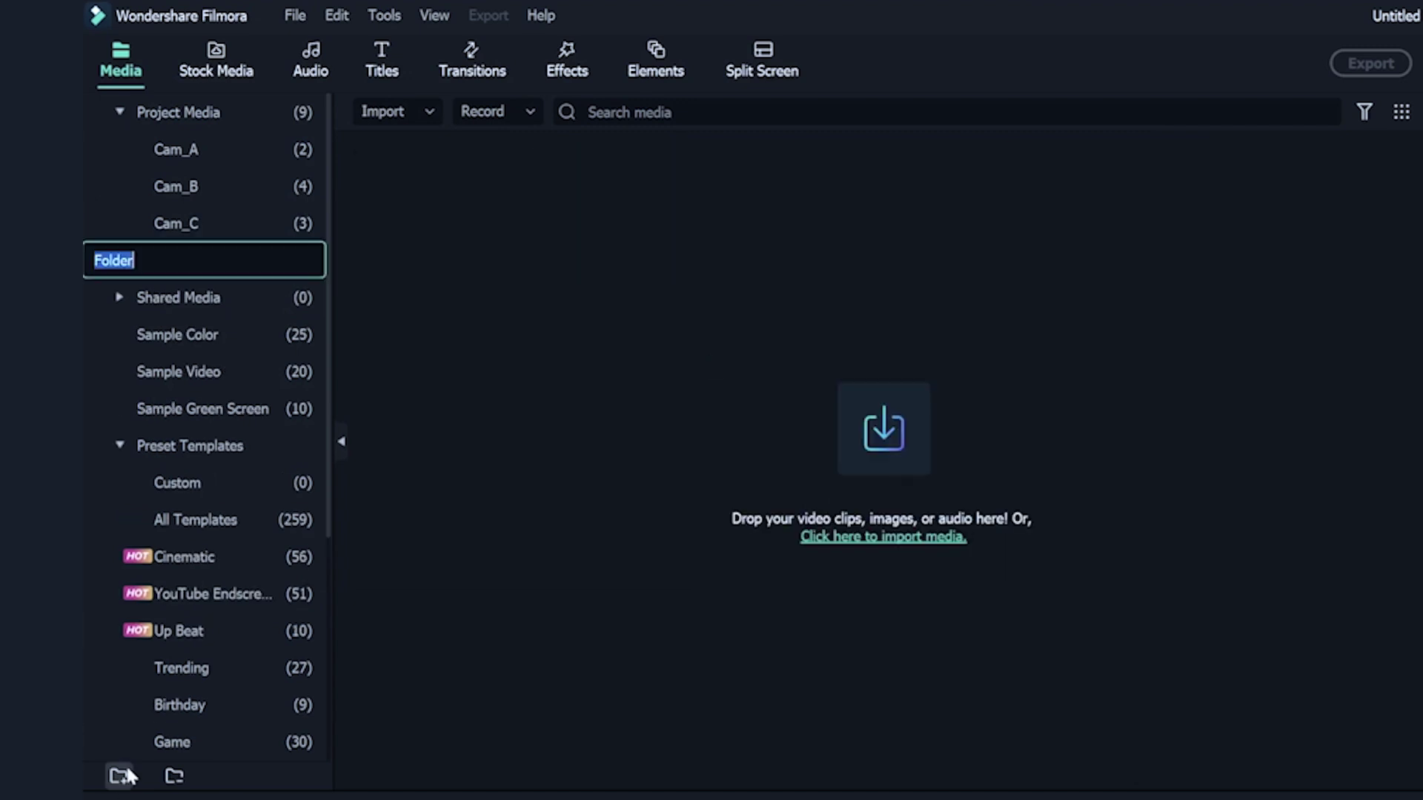
text(ProductionSound)
key(Return)
click(120, 776)
text(SFX)
key(Return)
click(121, 776)
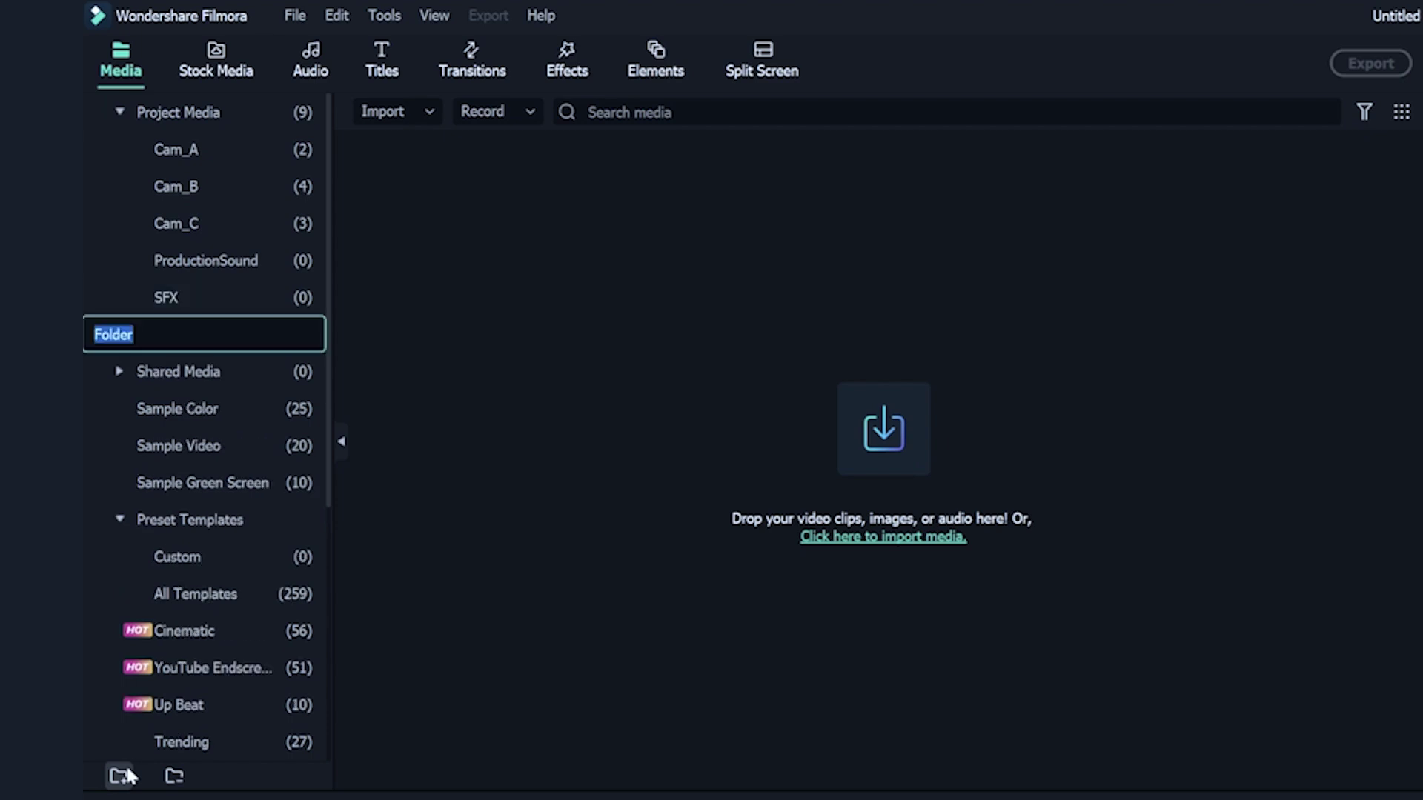
text(Mudi)
key(BackSpace)
key(BackSpace)
text(sic)
key(Return)
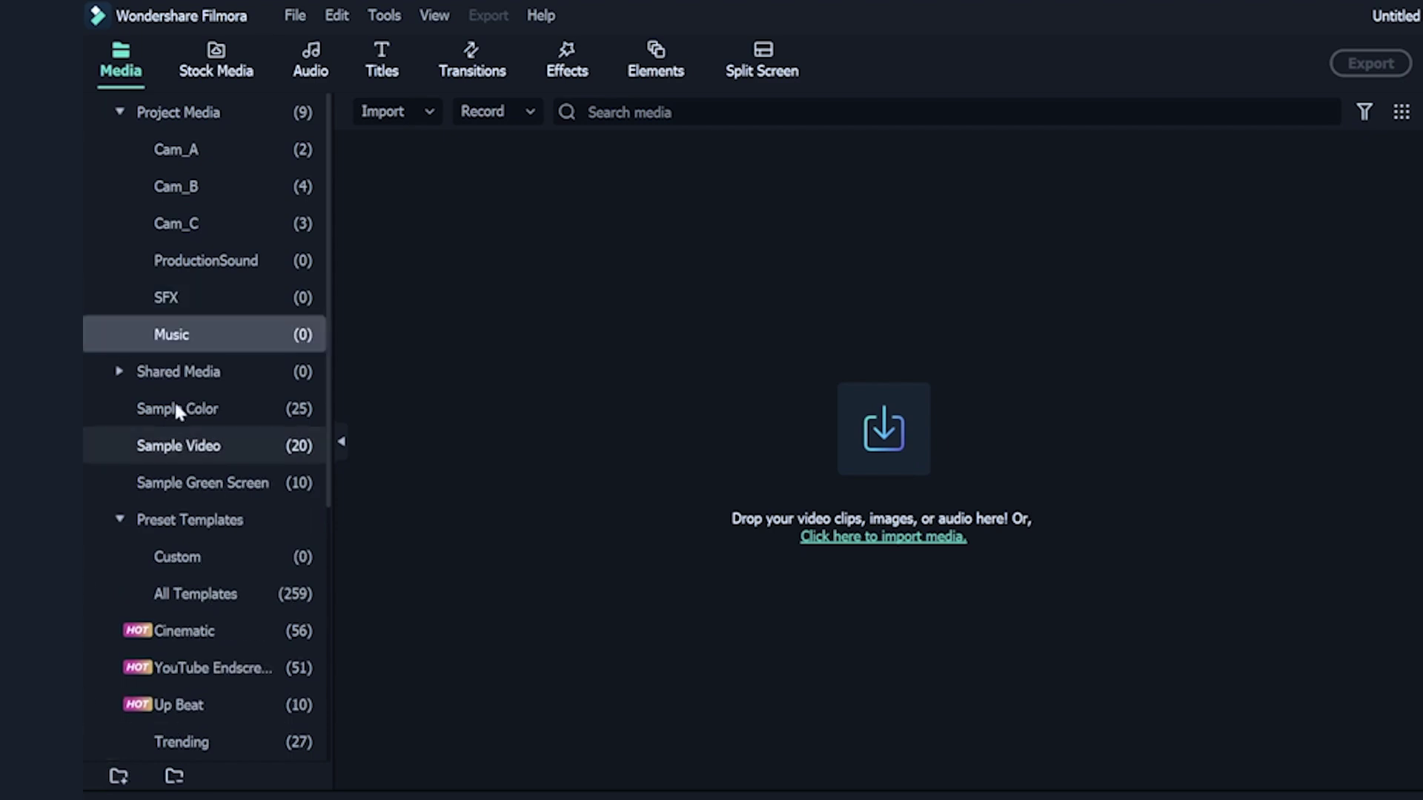
Step: Import all six TASCAM recordings from the ProductionSound source folder into ProductionSound
click(191, 253)
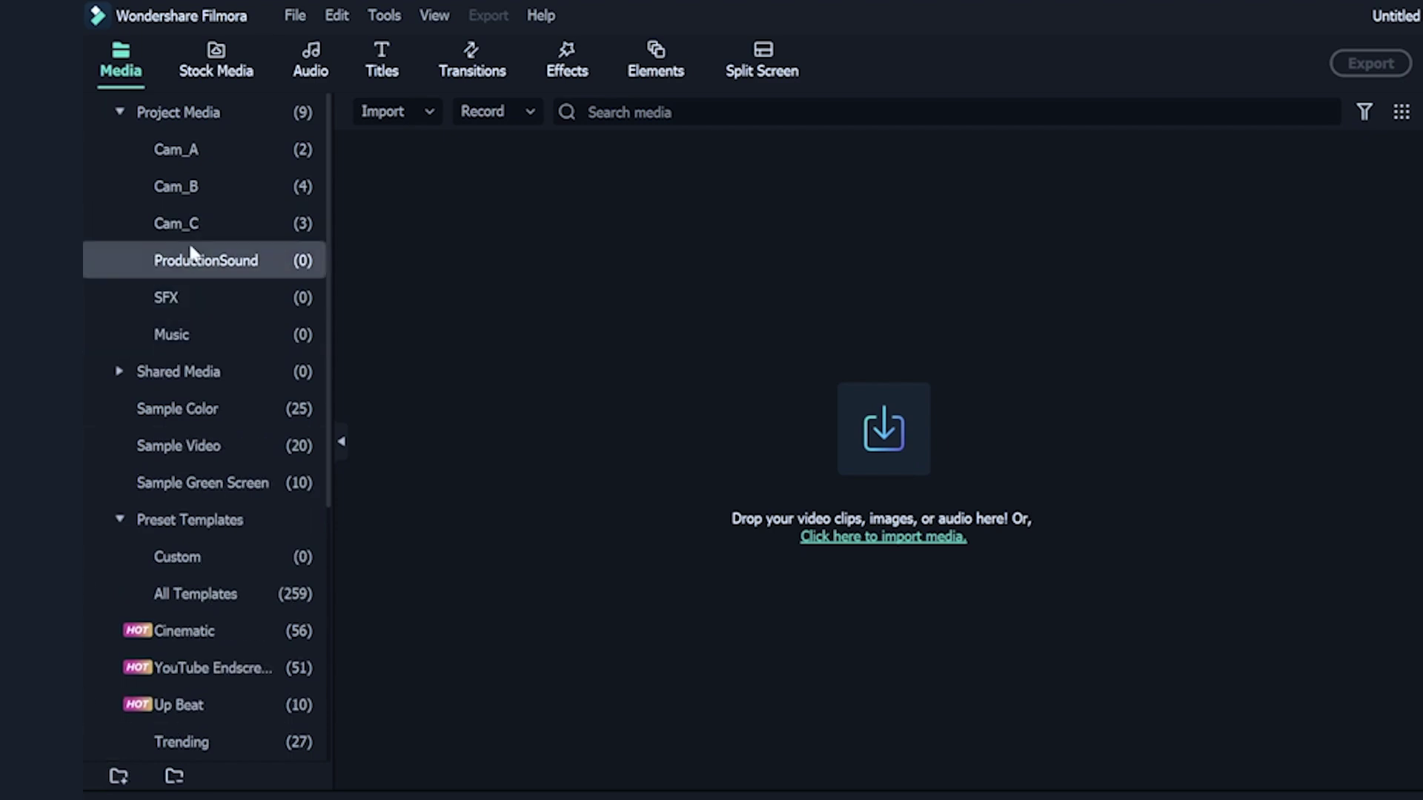
double_click(582, 278)
click(435, 54)
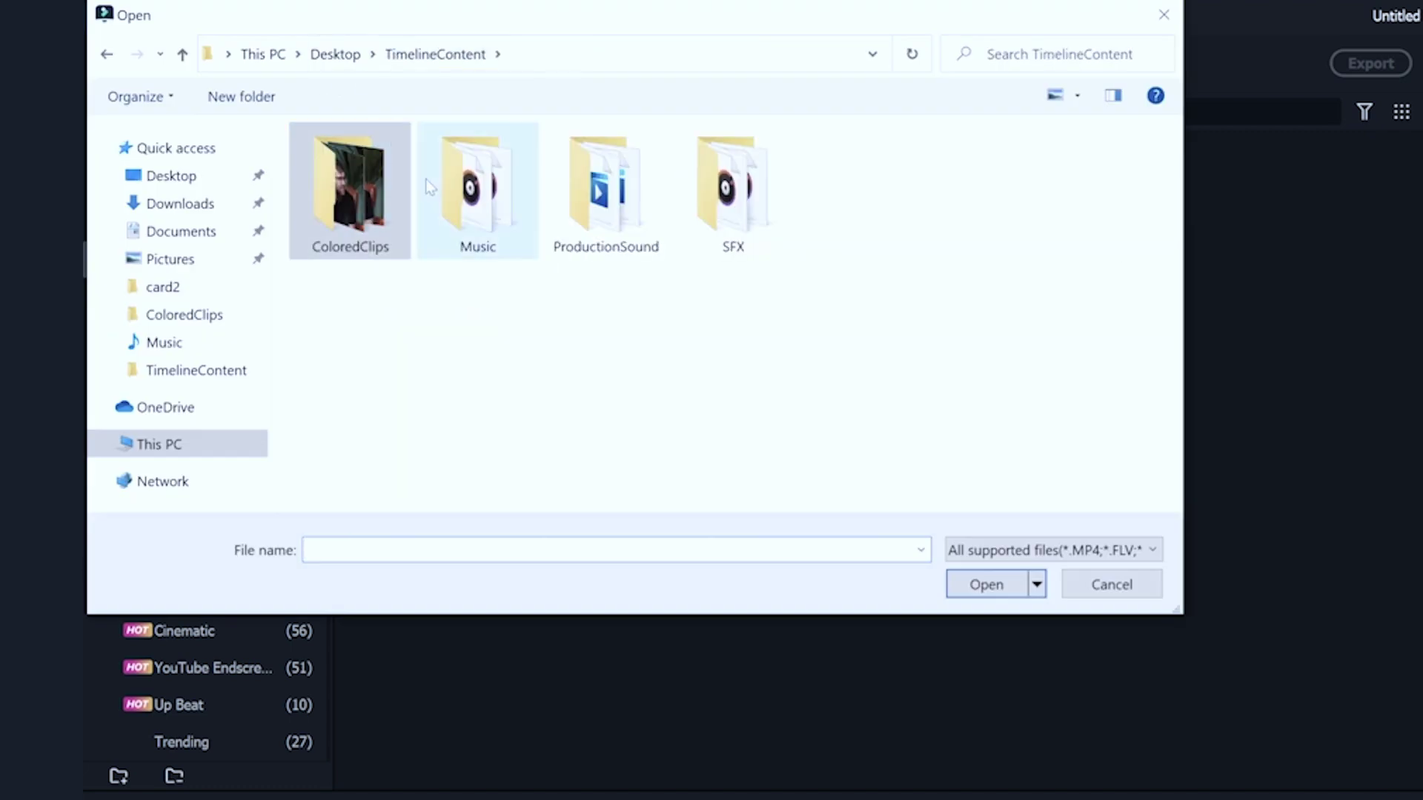
double_click(604, 186)
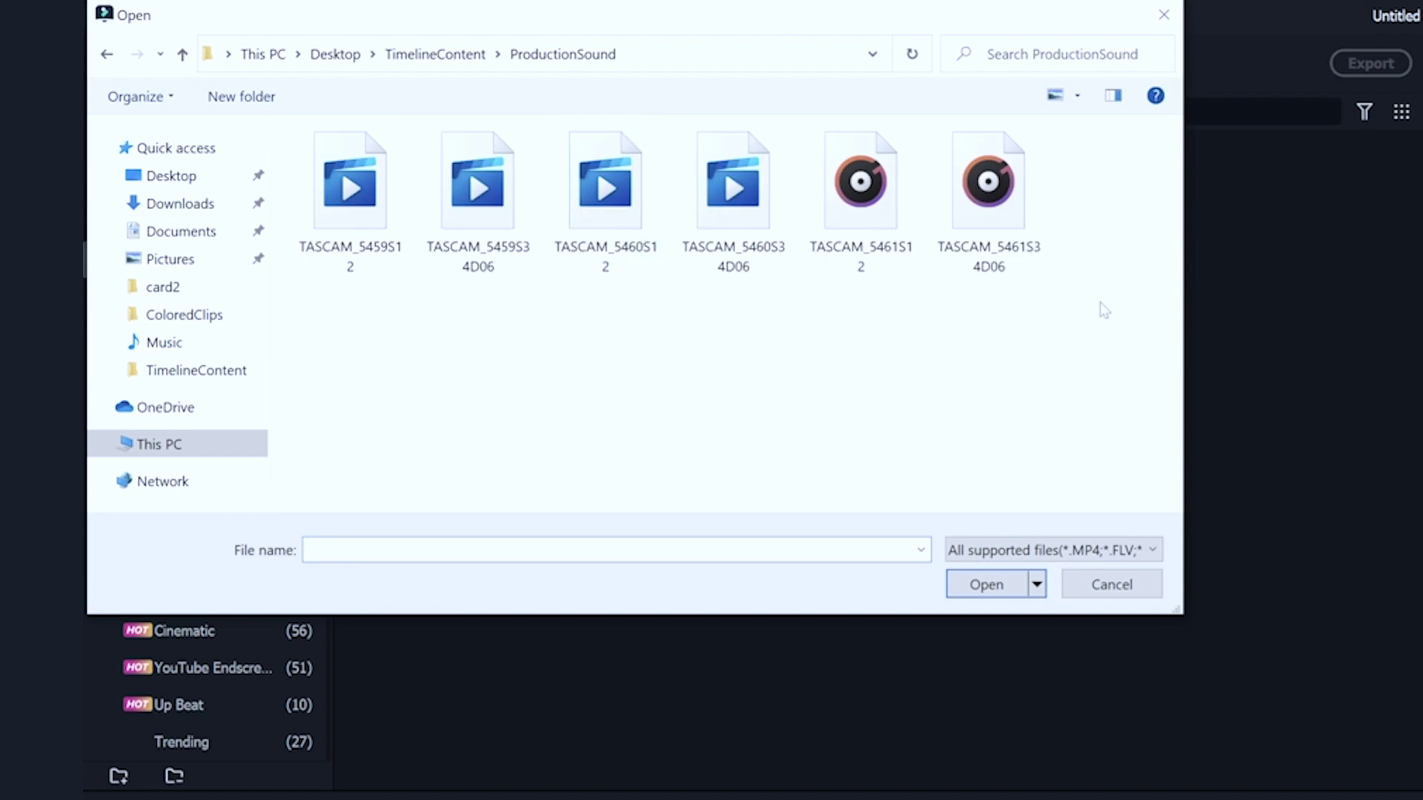
drag(1104, 309, 349, 209)
click(986, 584)
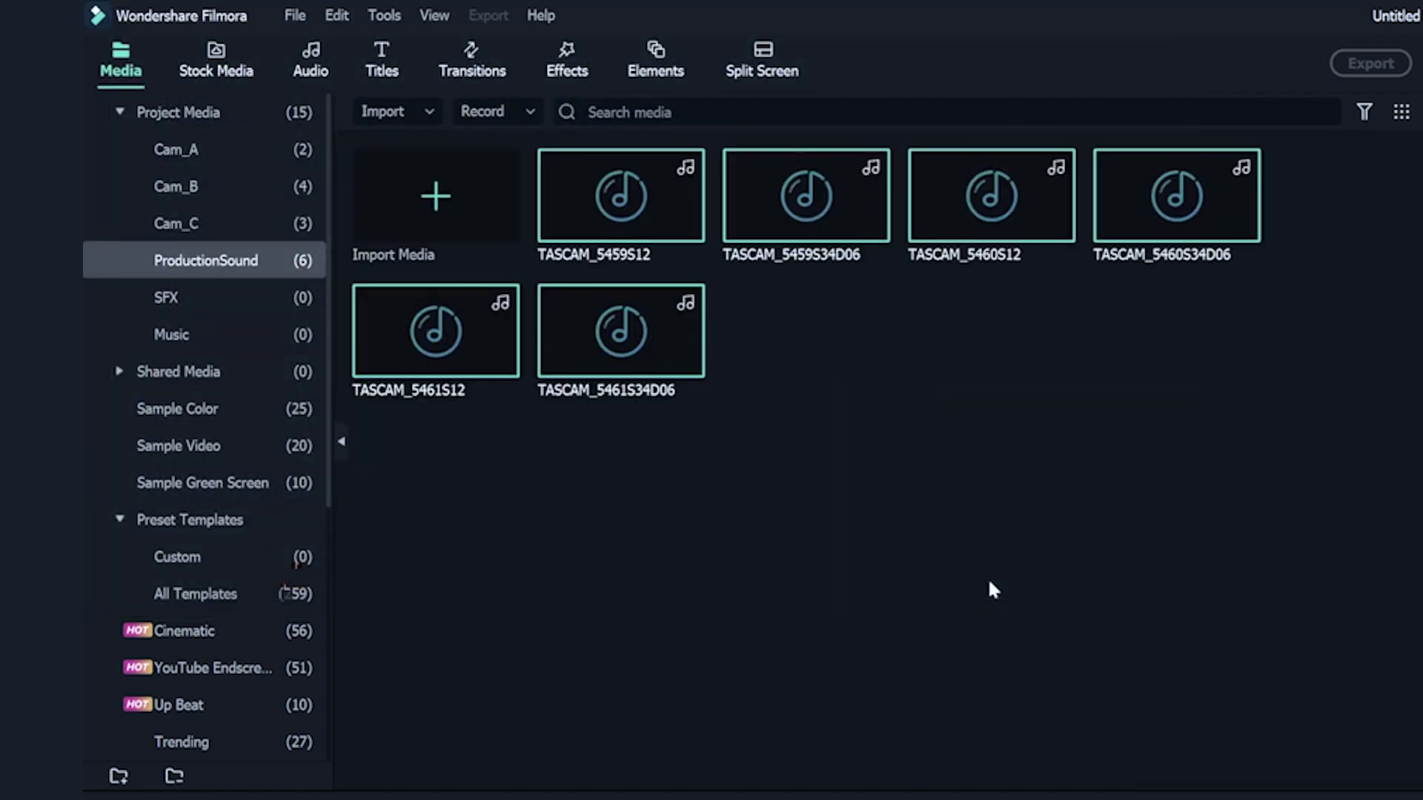
Step: Import the four sound effect files from the SFX source folder into SFX
click(216, 295)
double_click(518, 346)
click(435, 54)
double_click(733, 186)
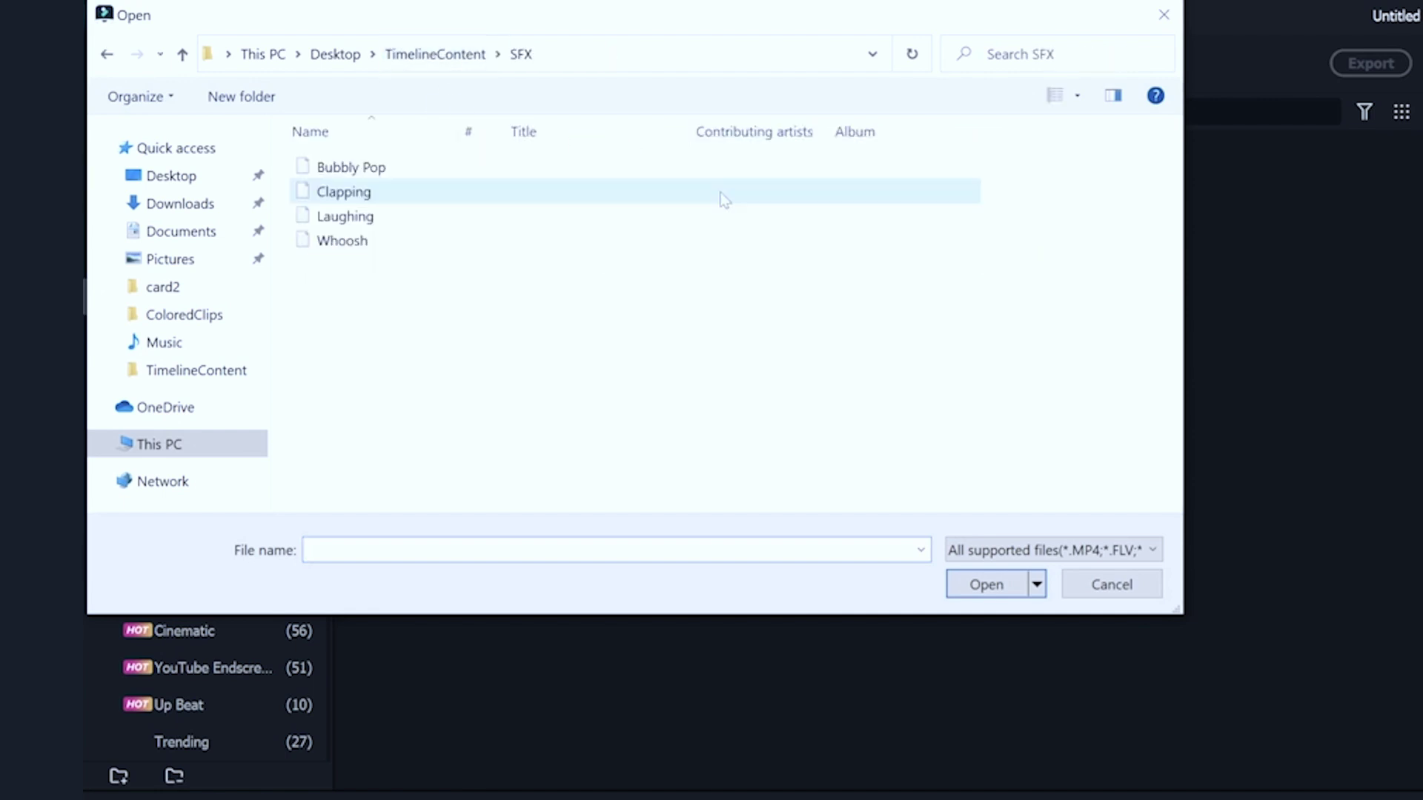
drag(599, 280, 488, 161)
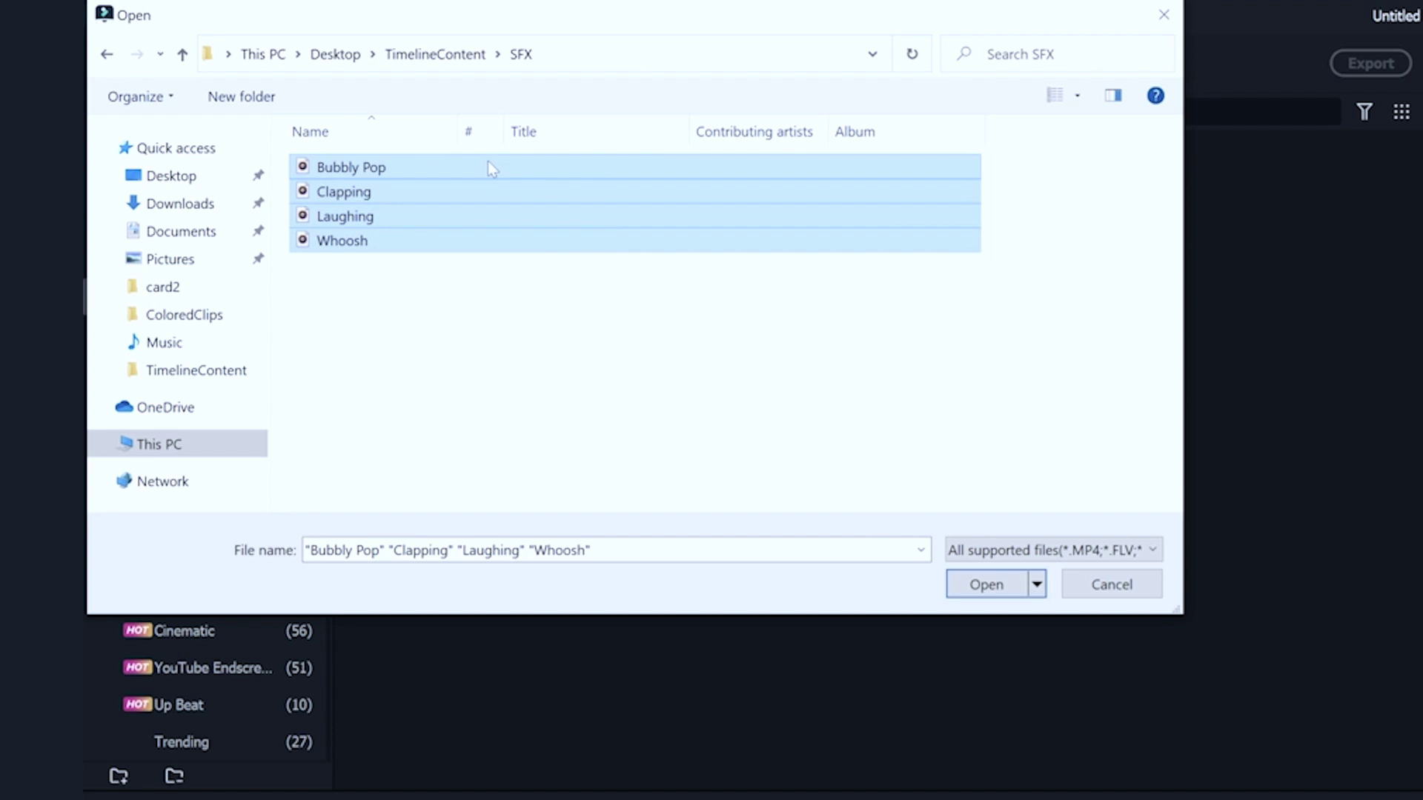
click(992, 584)
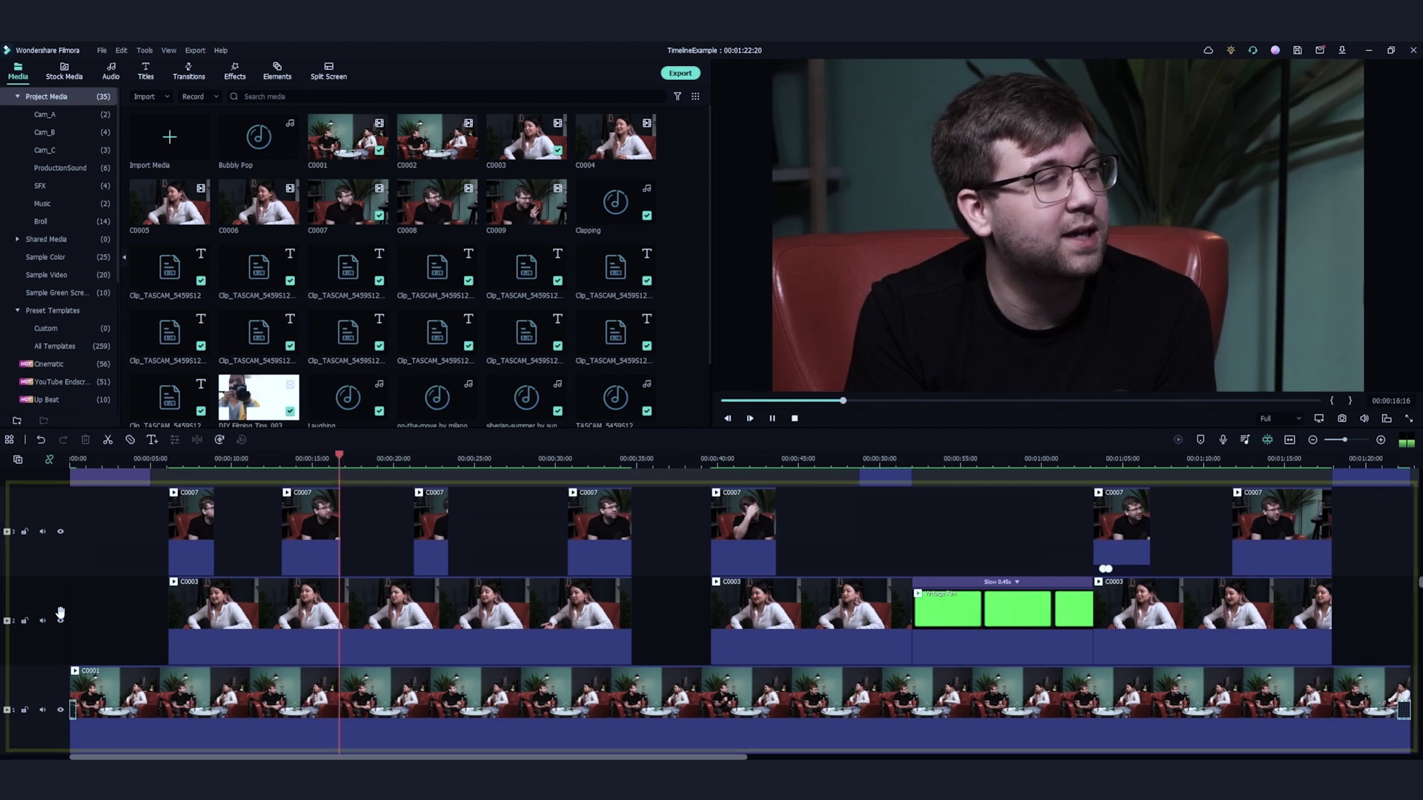
Step: Stop playback, reset the clip's vertical position to 0, and drop Warp Zoom 1 onto C0001's start
key(space)
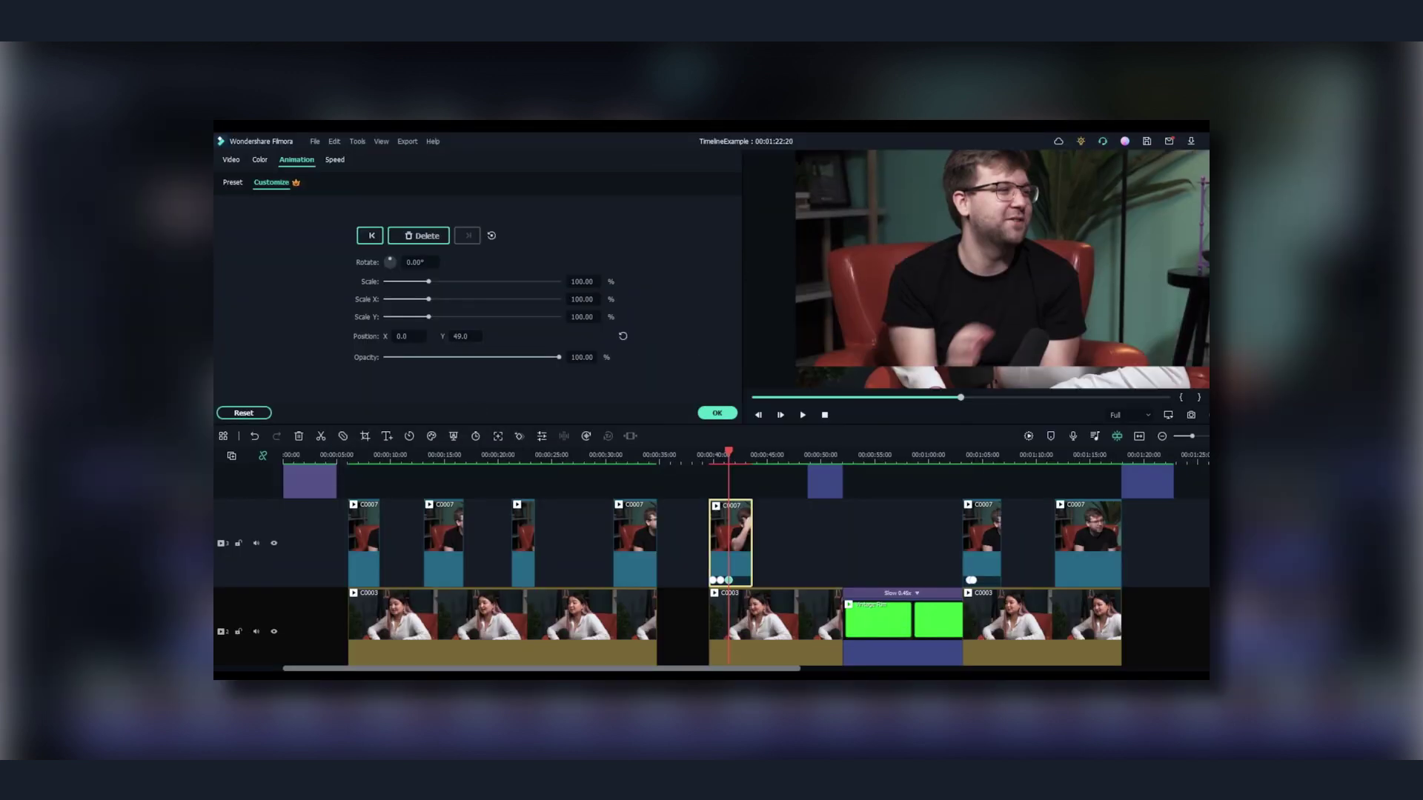
click(623, 336)
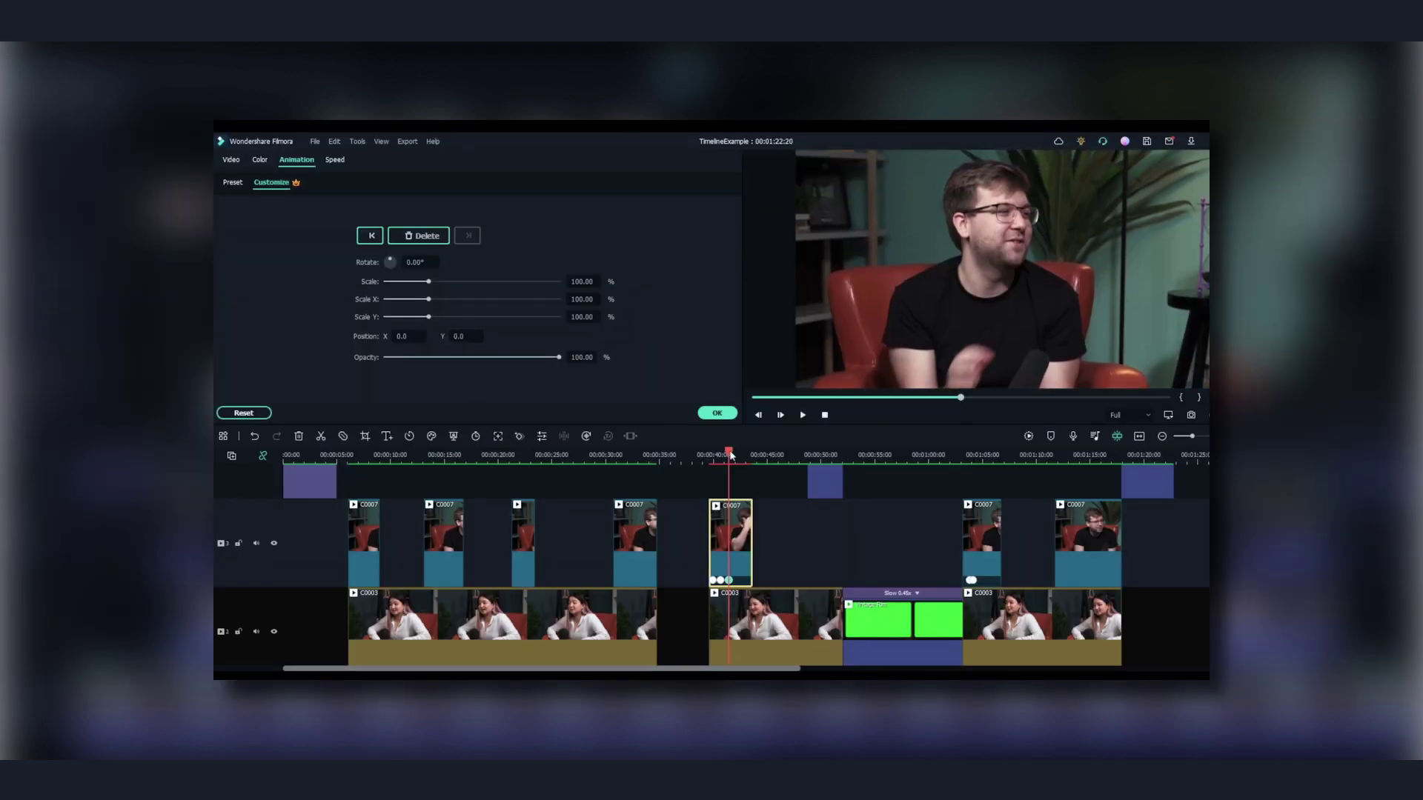
drag(730, 456, 709, 457)
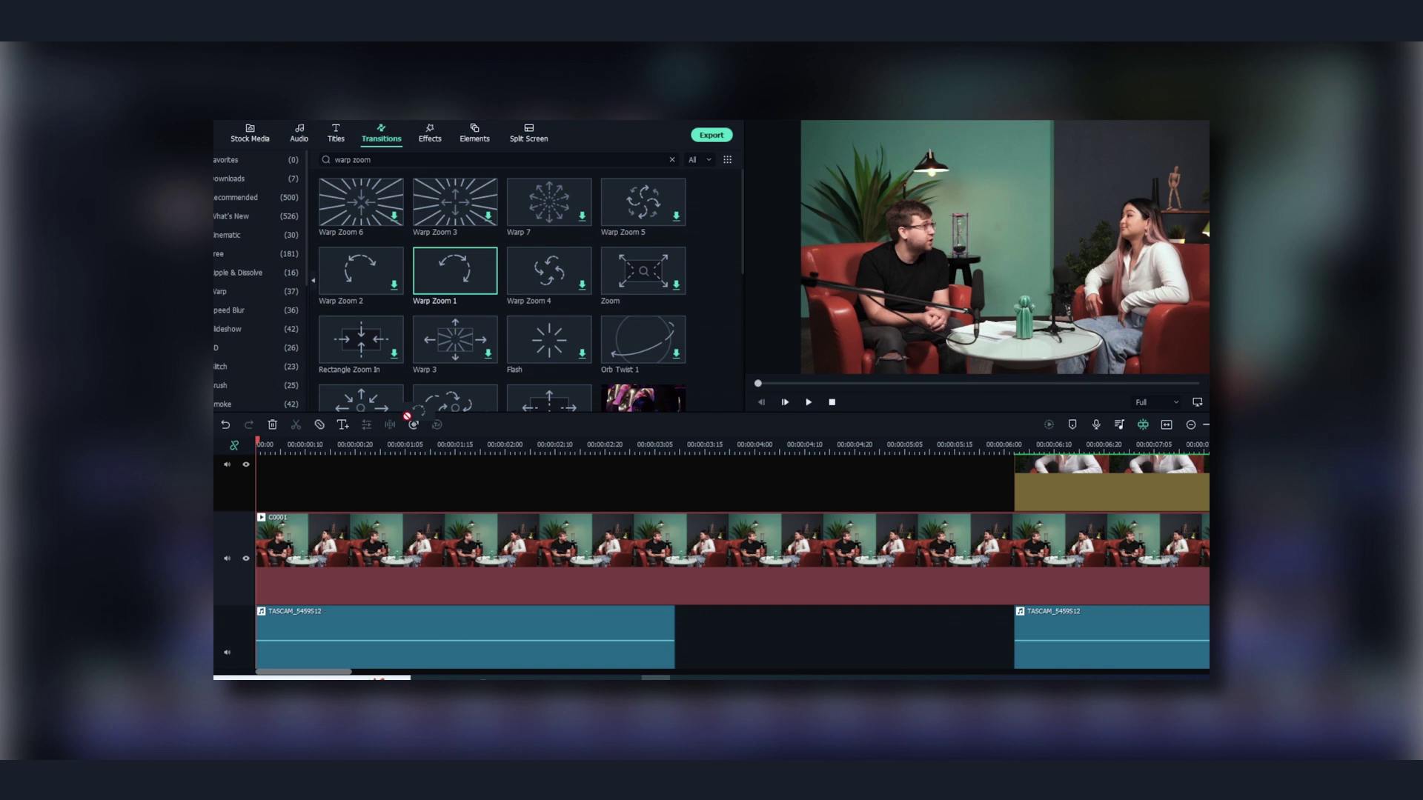
drag(407, 415, 352, 565)
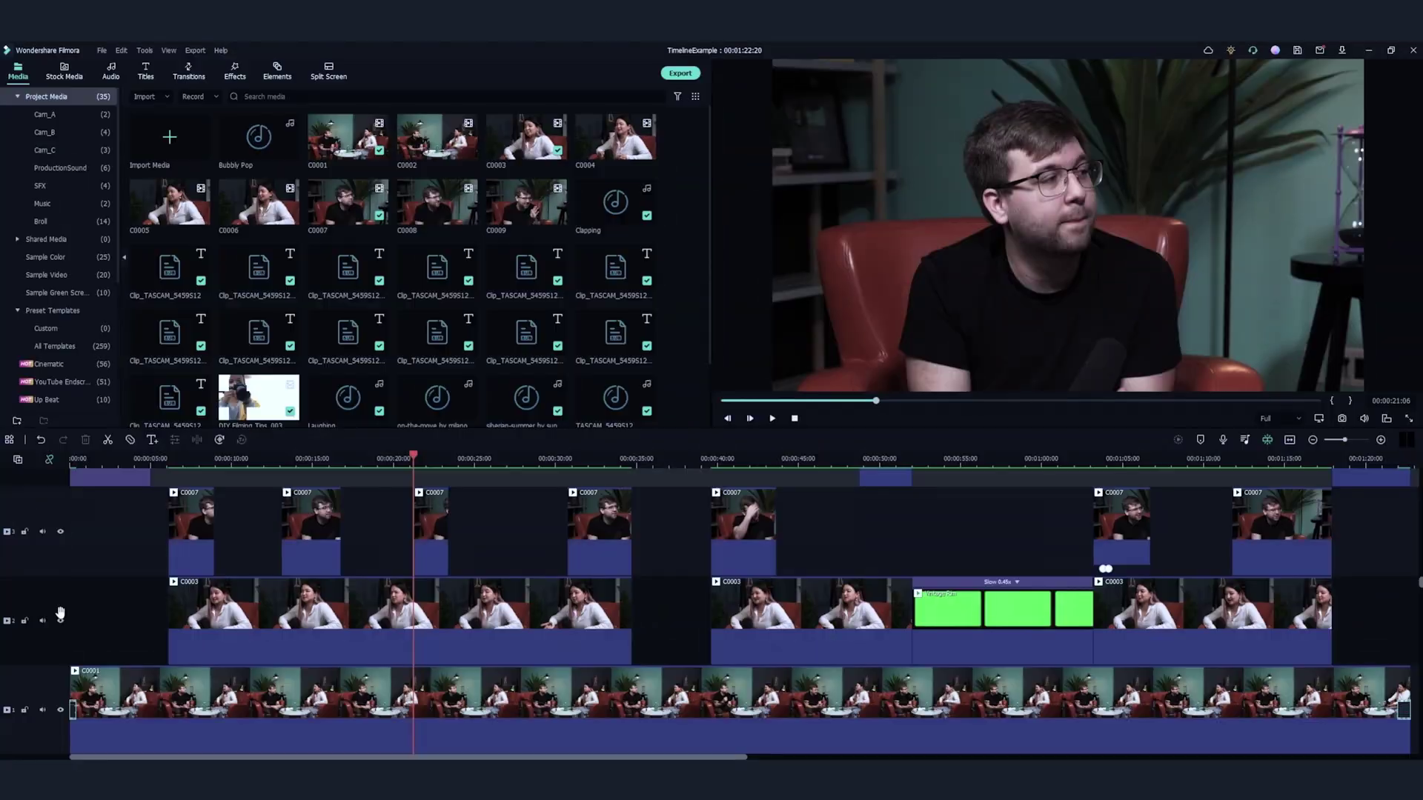
scroll(56, 591, up, 4)
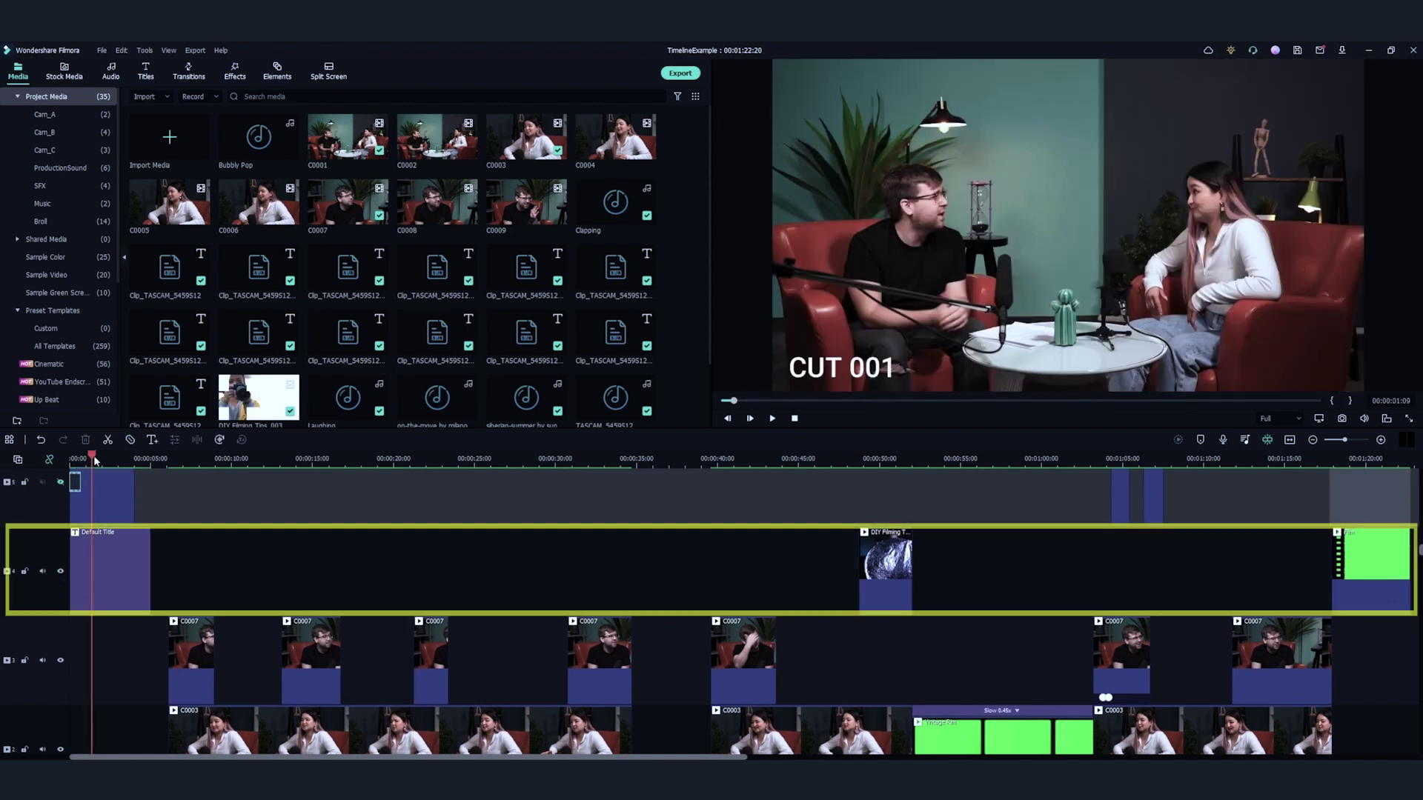
click(424, 459)
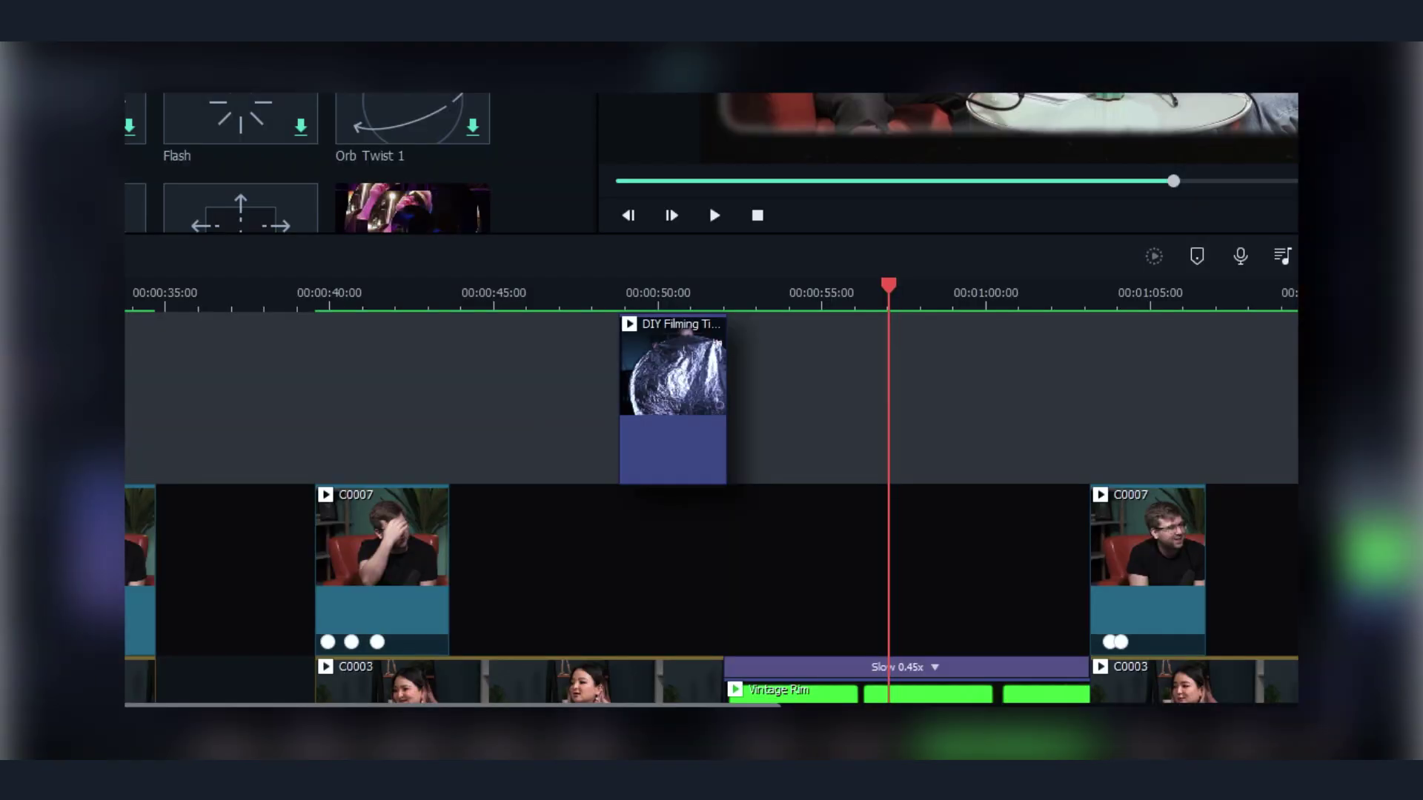
key(Delete)
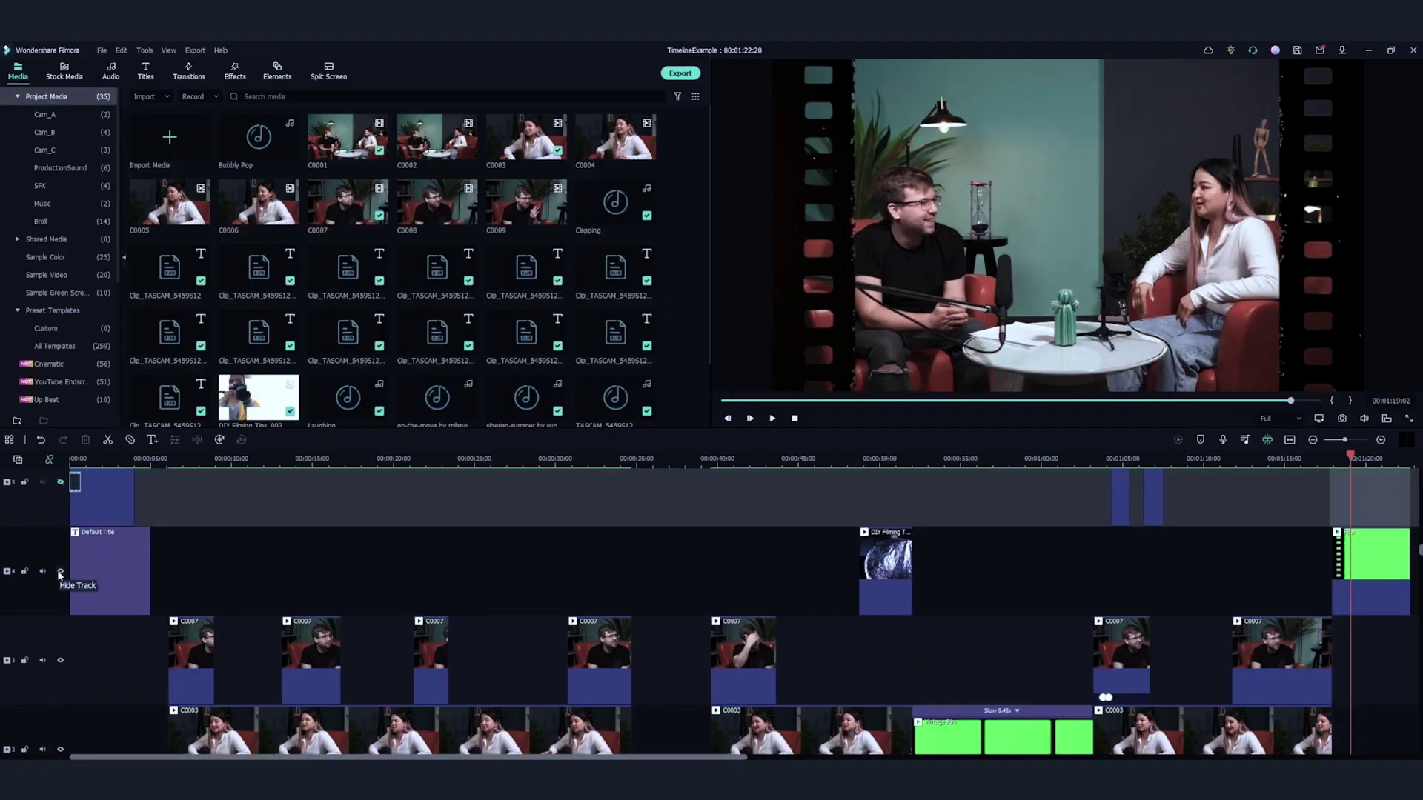
scroll(60, 572, up, 3)
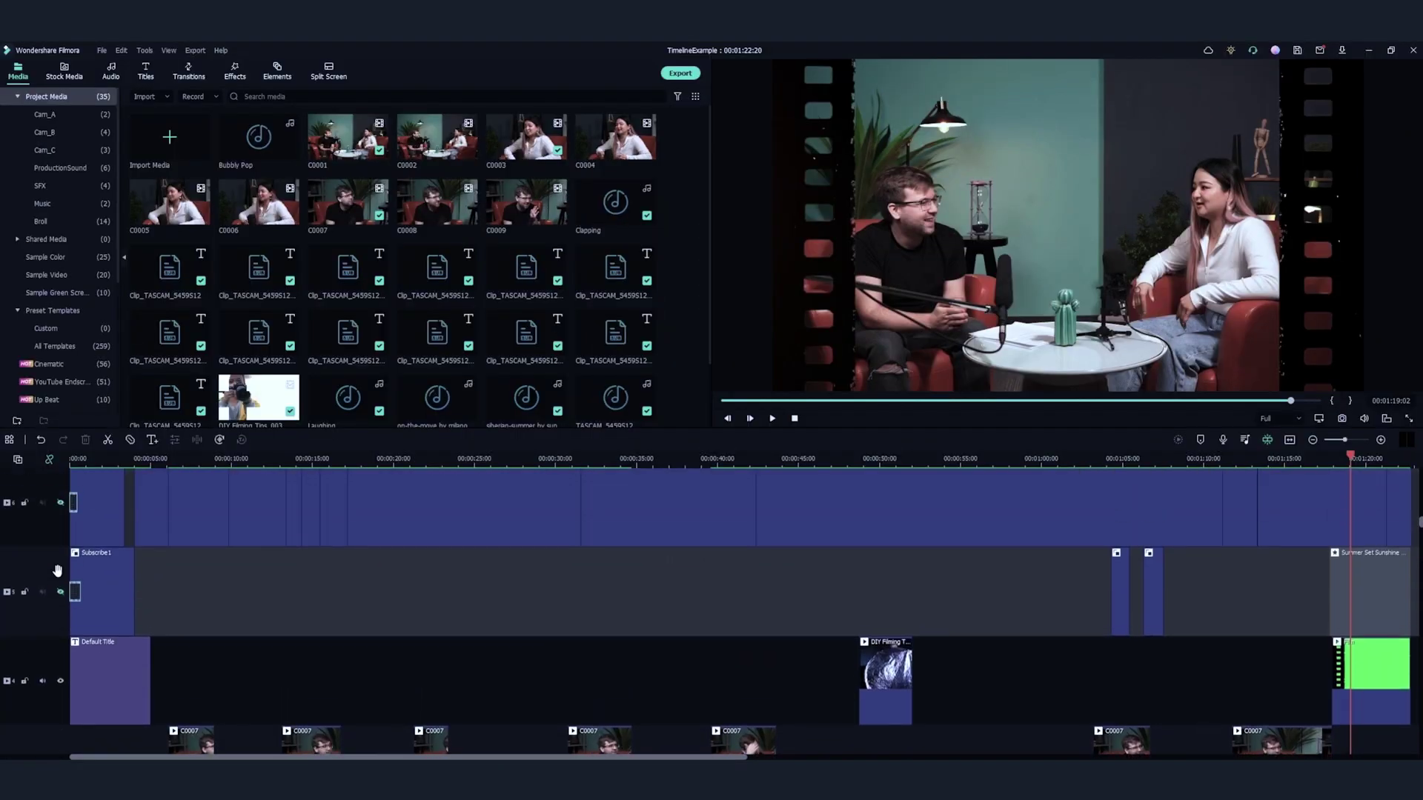
click(96, 460)
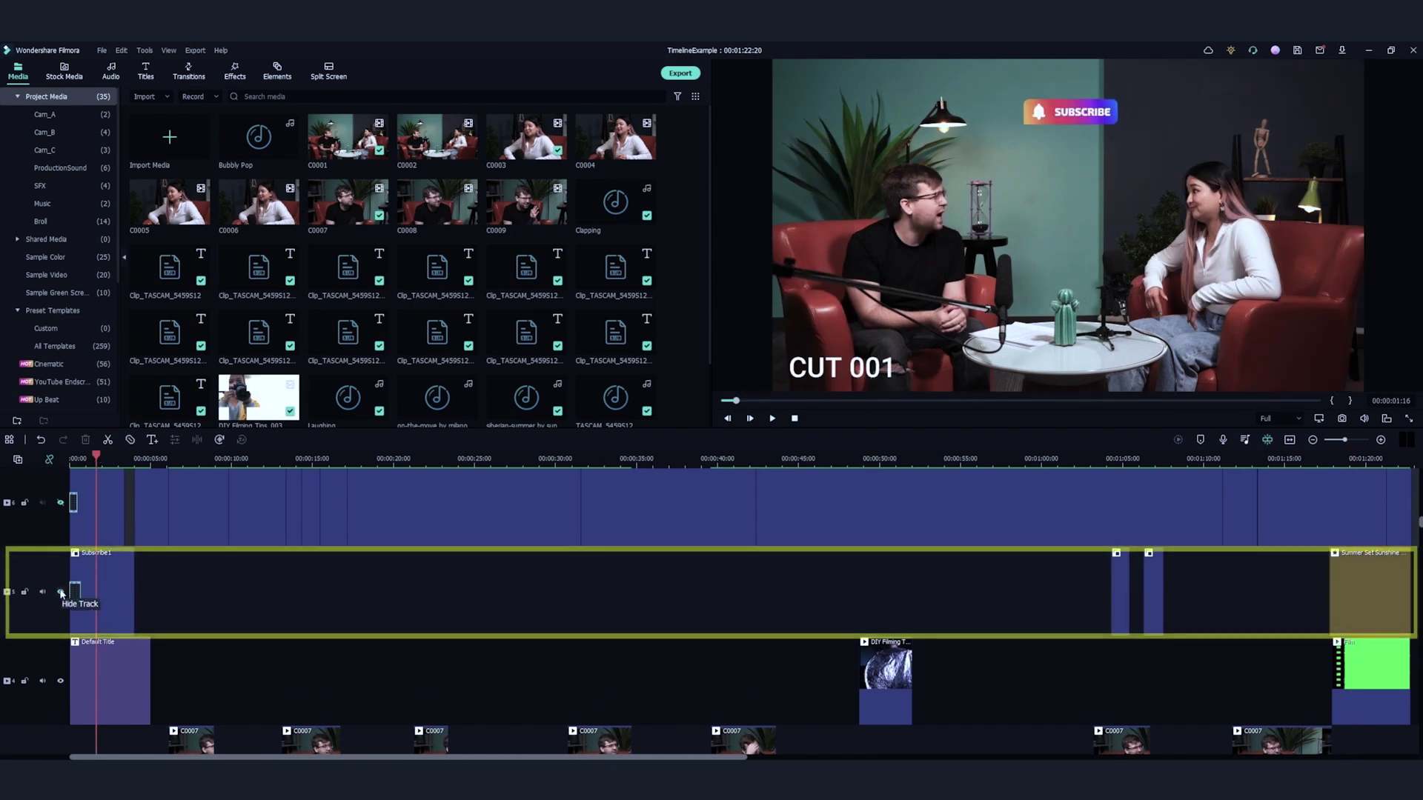
drag(964, 529, 1119, 533)
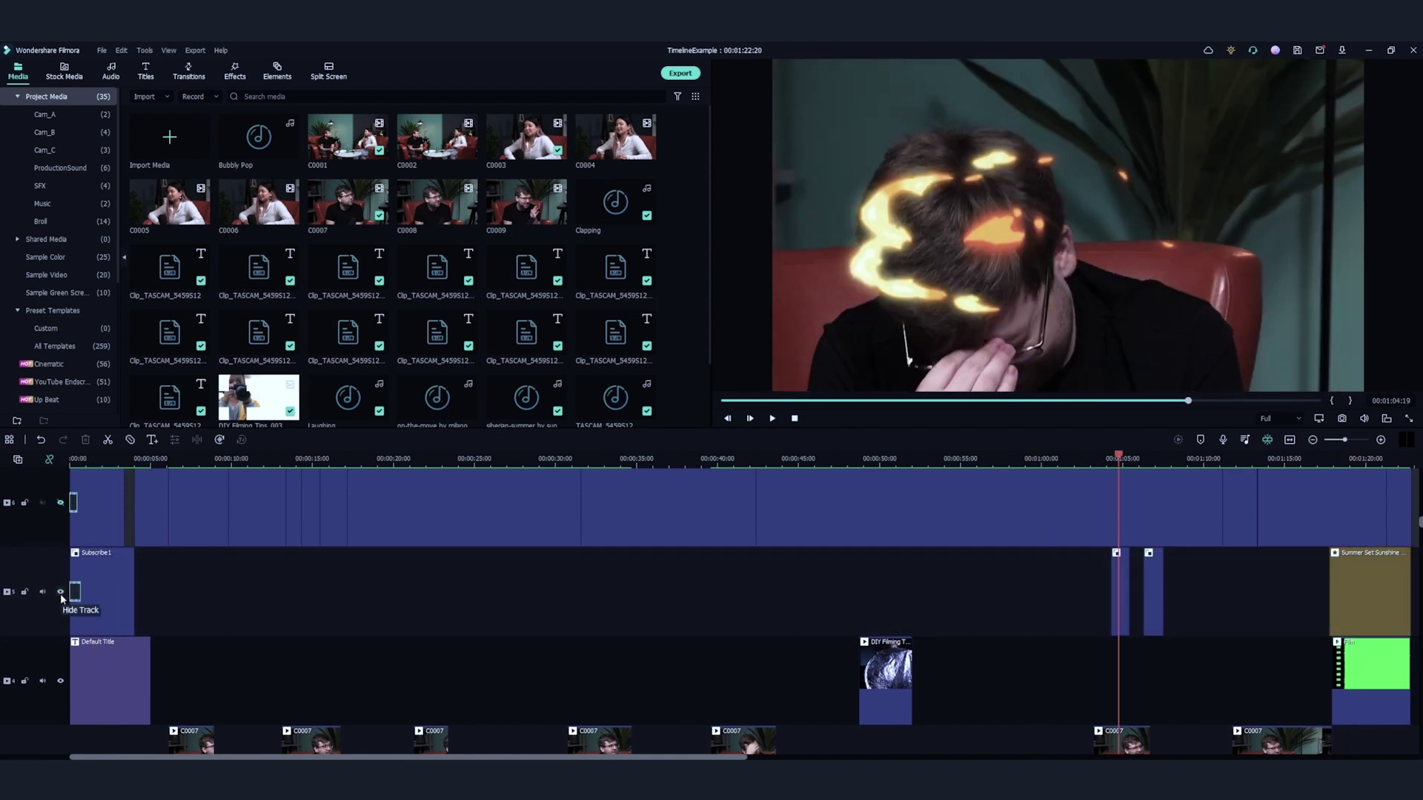
key(space)
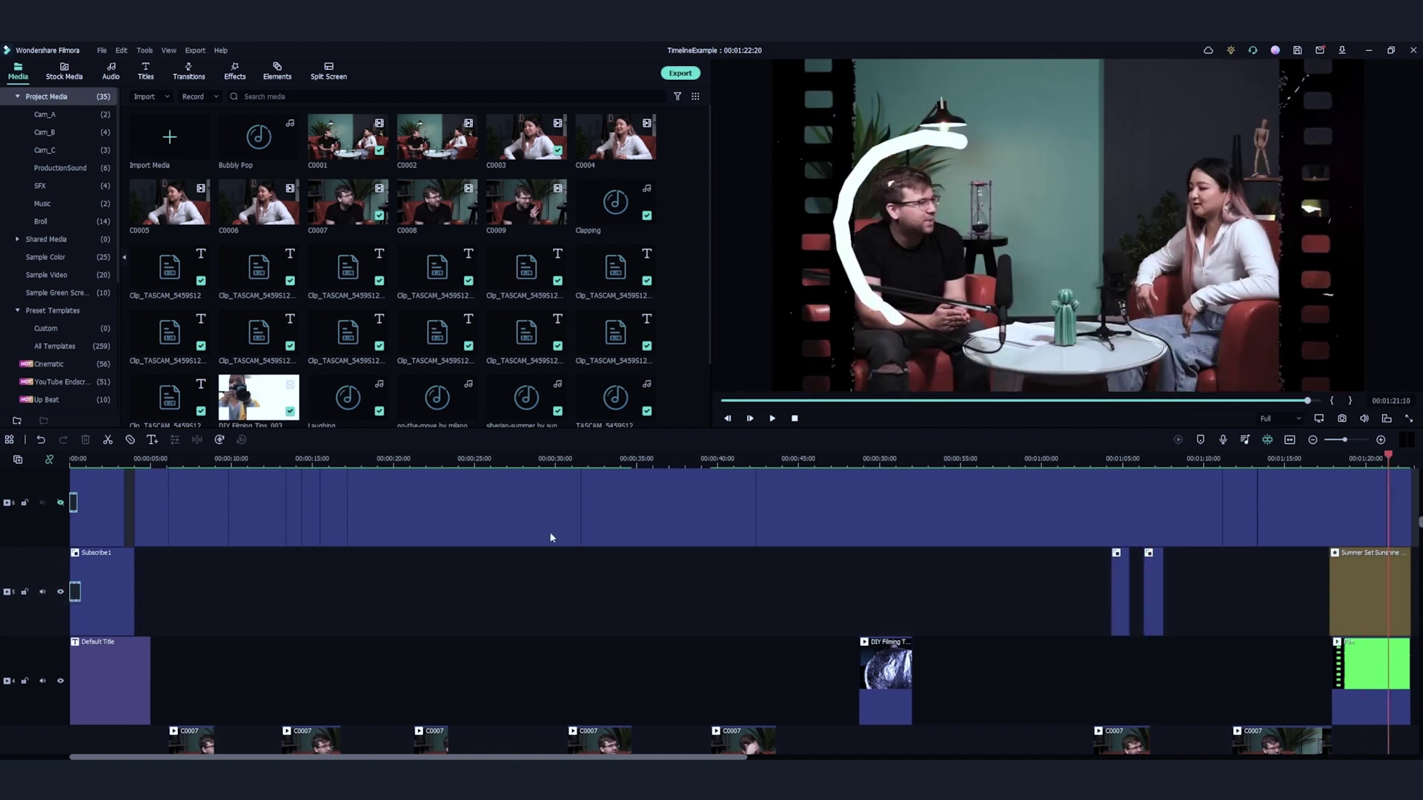
click(61, 592)
click(61, 592)
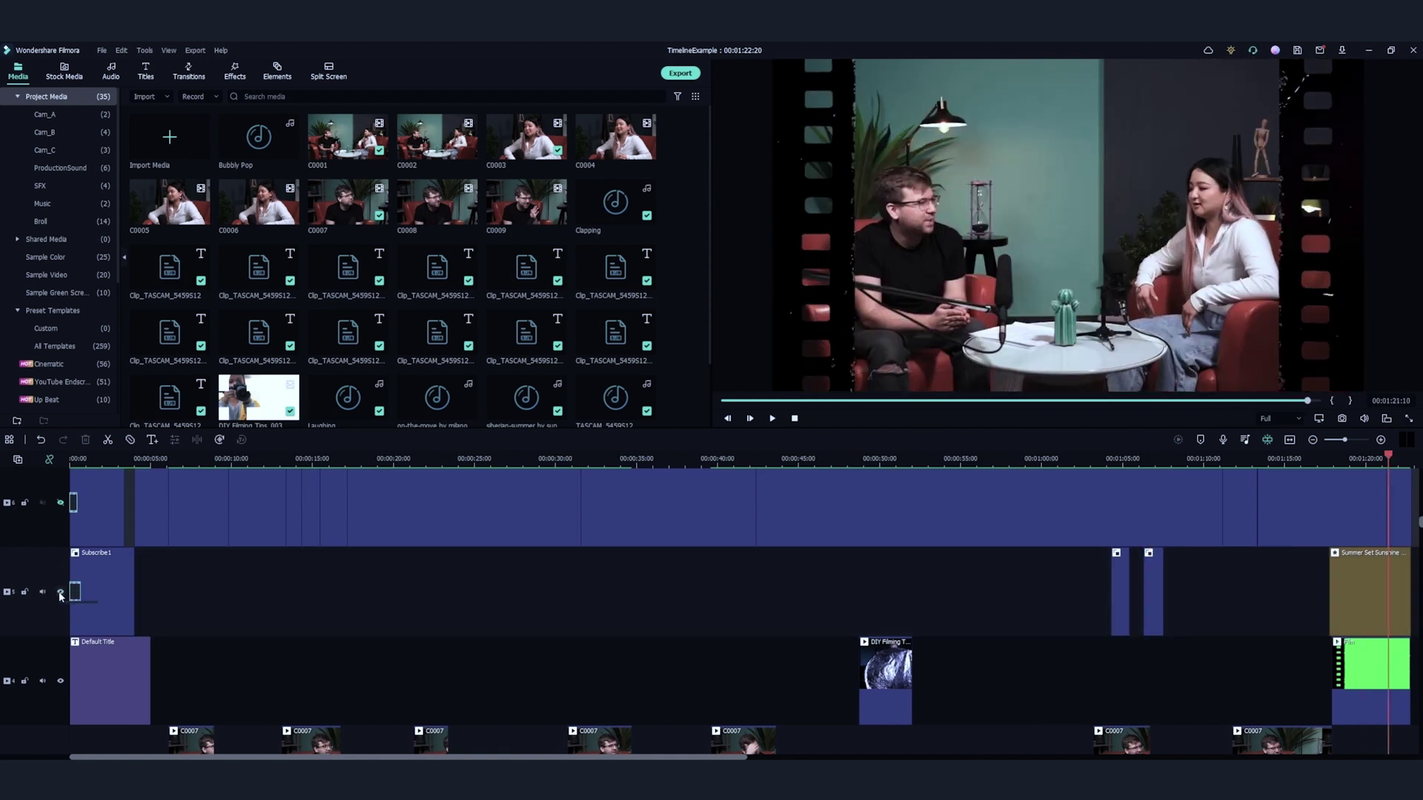
scroll(184, 595, up, 3)
click(183, 591)
click(117, 460)
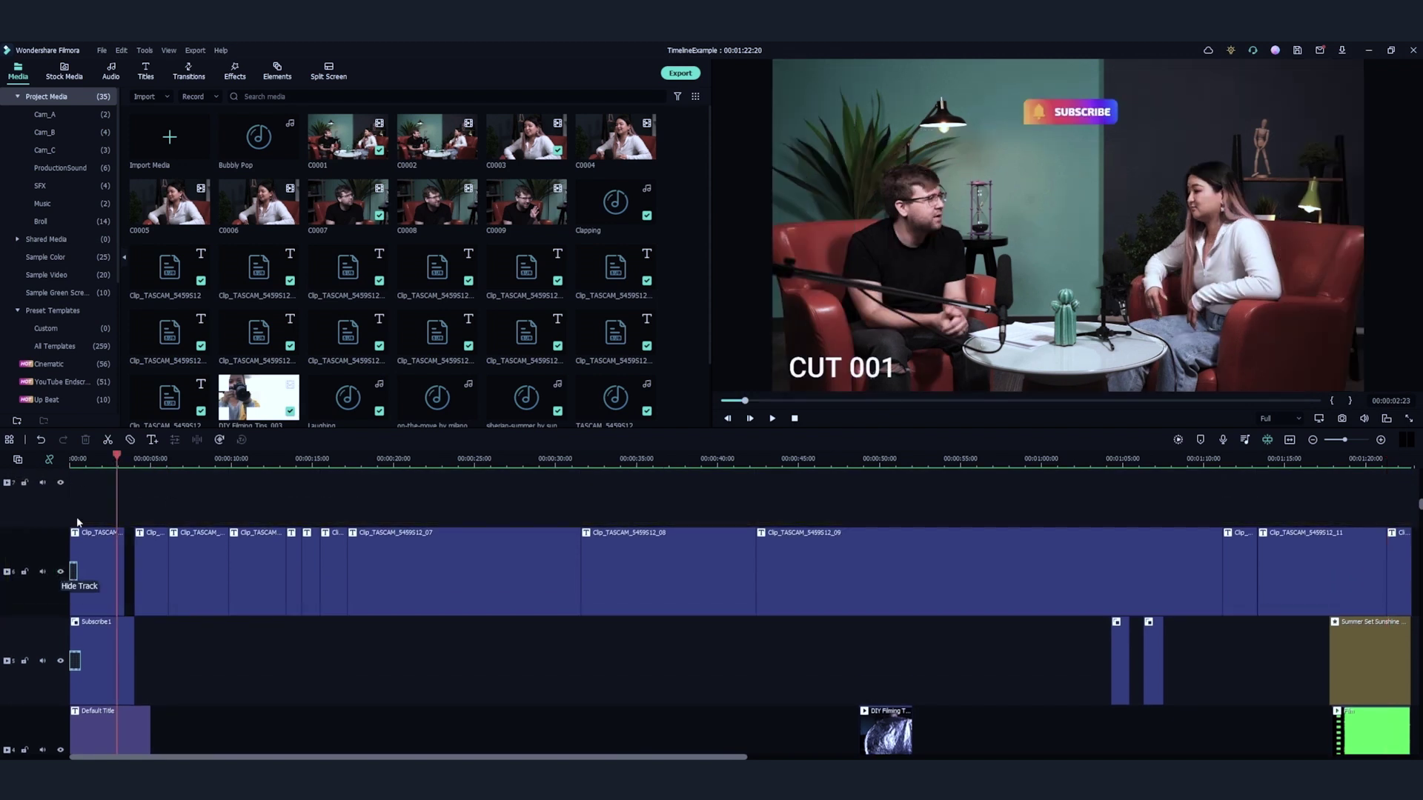
drag(119, 458, 106, 461)
click(60, 573)
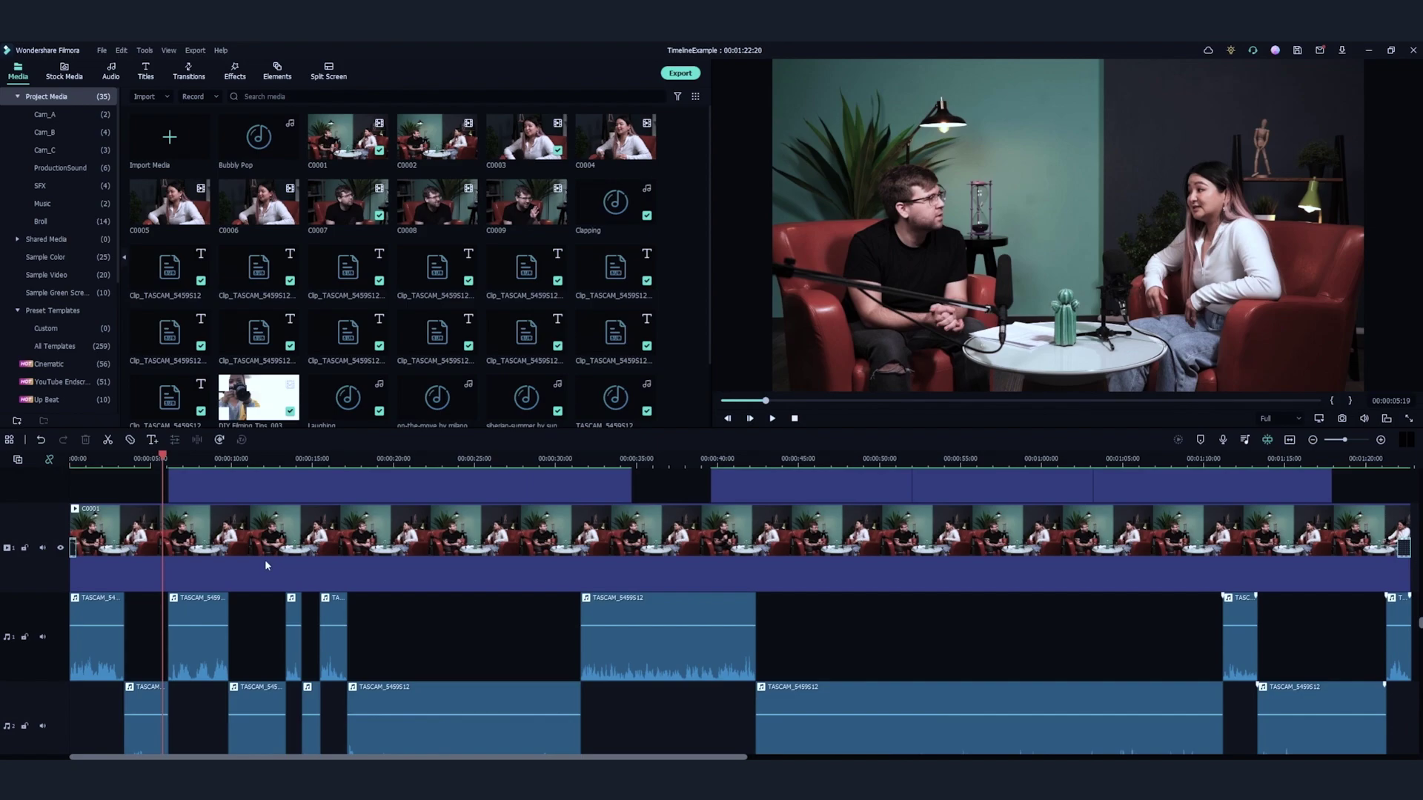
scroll(265, 559, down, 3)
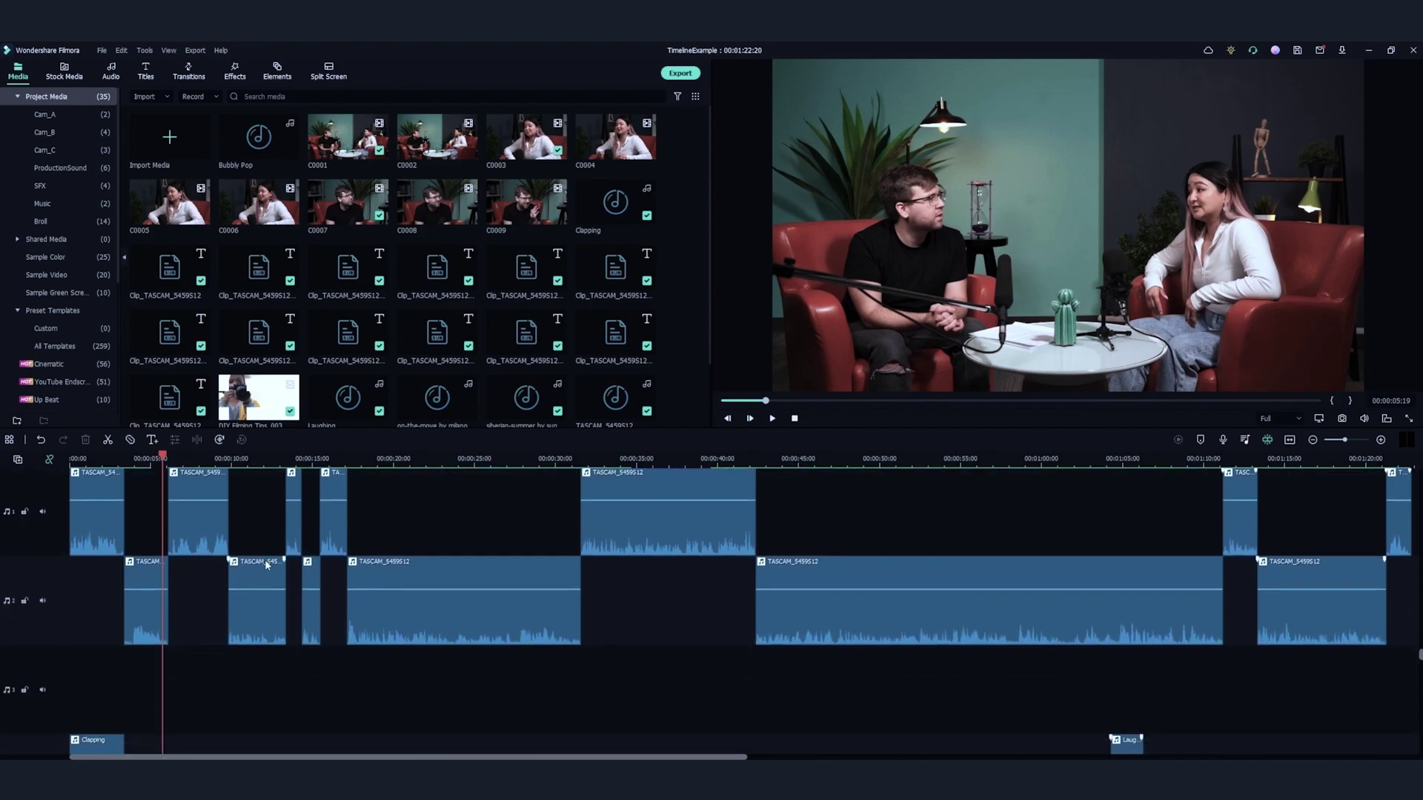
key(space)
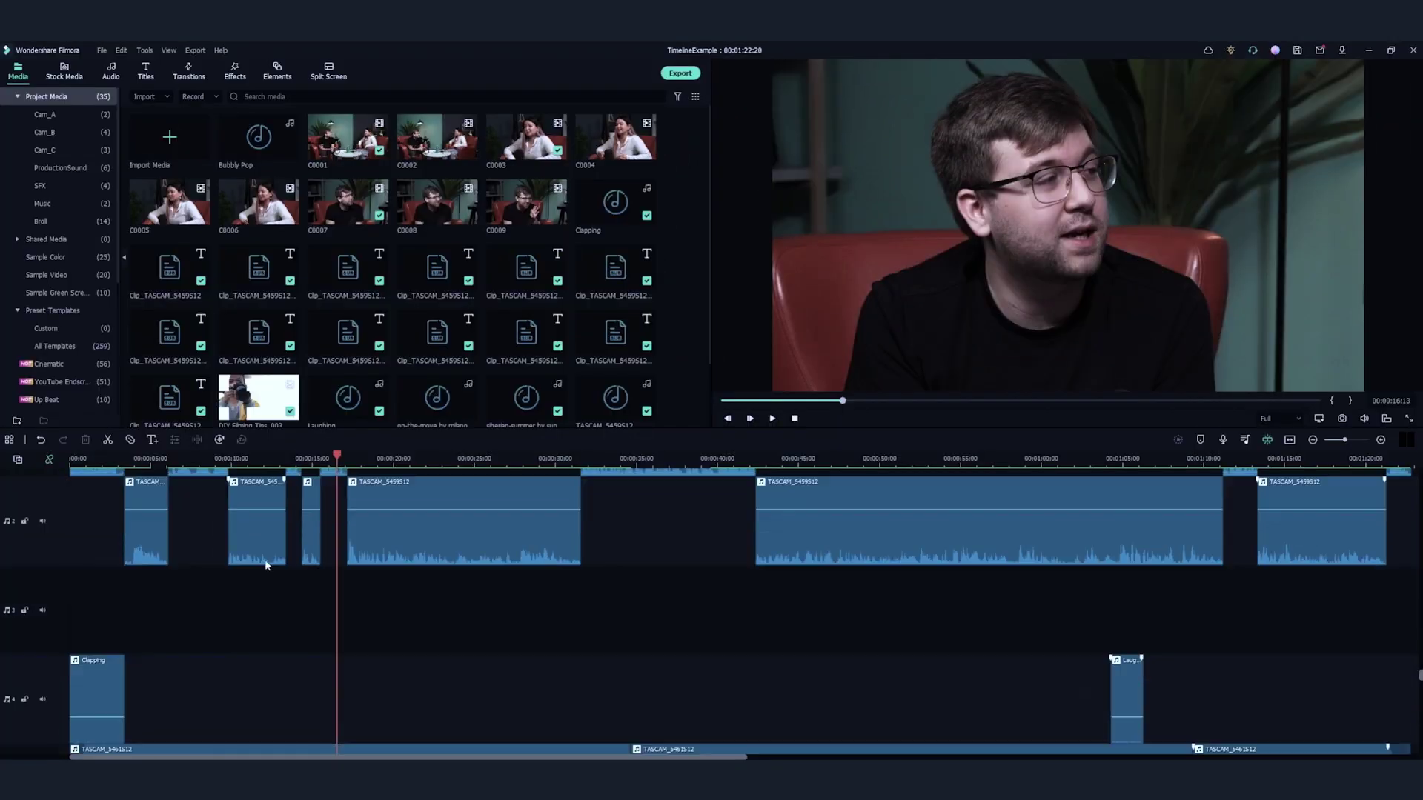
scroll(265, 559, down, 2)
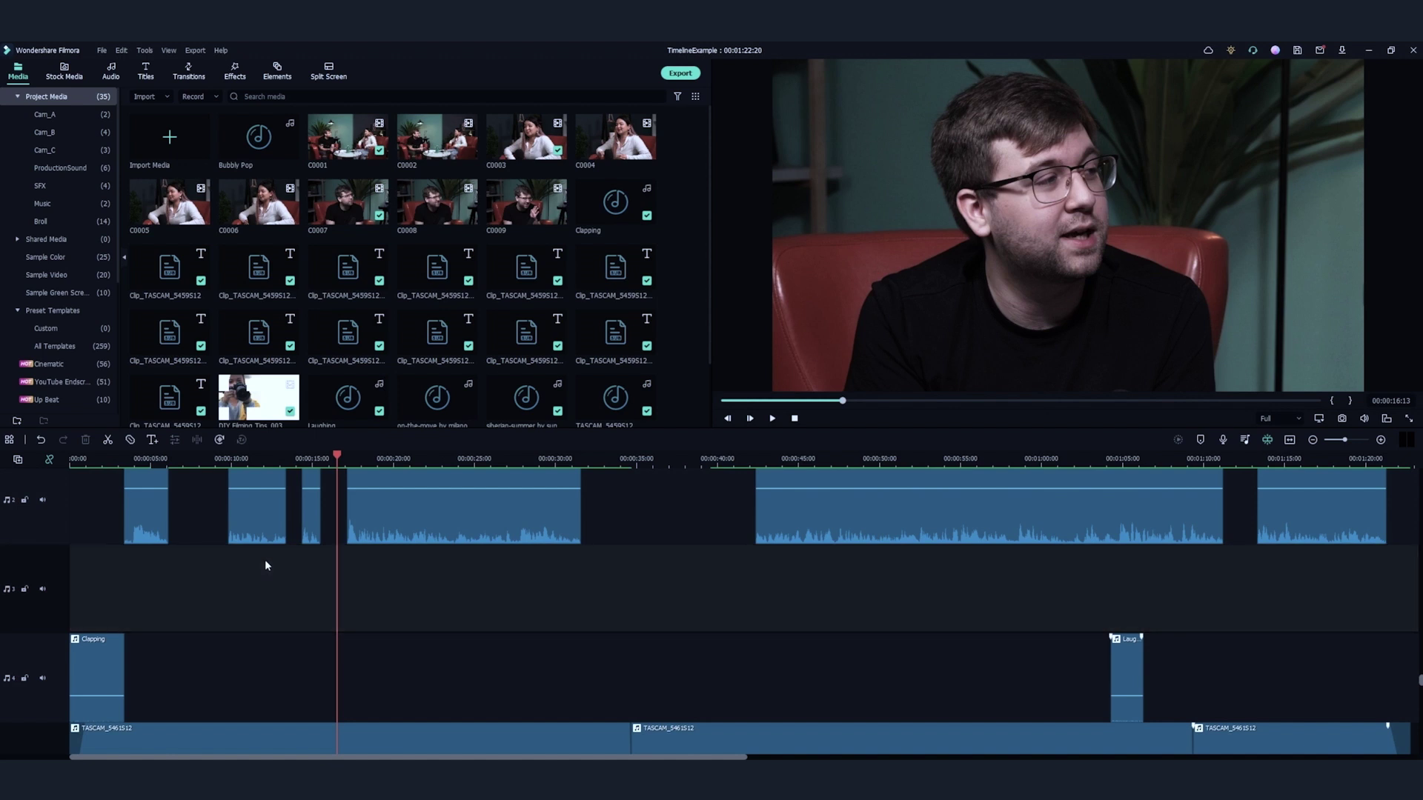
scroll(266, 565, down, 2)
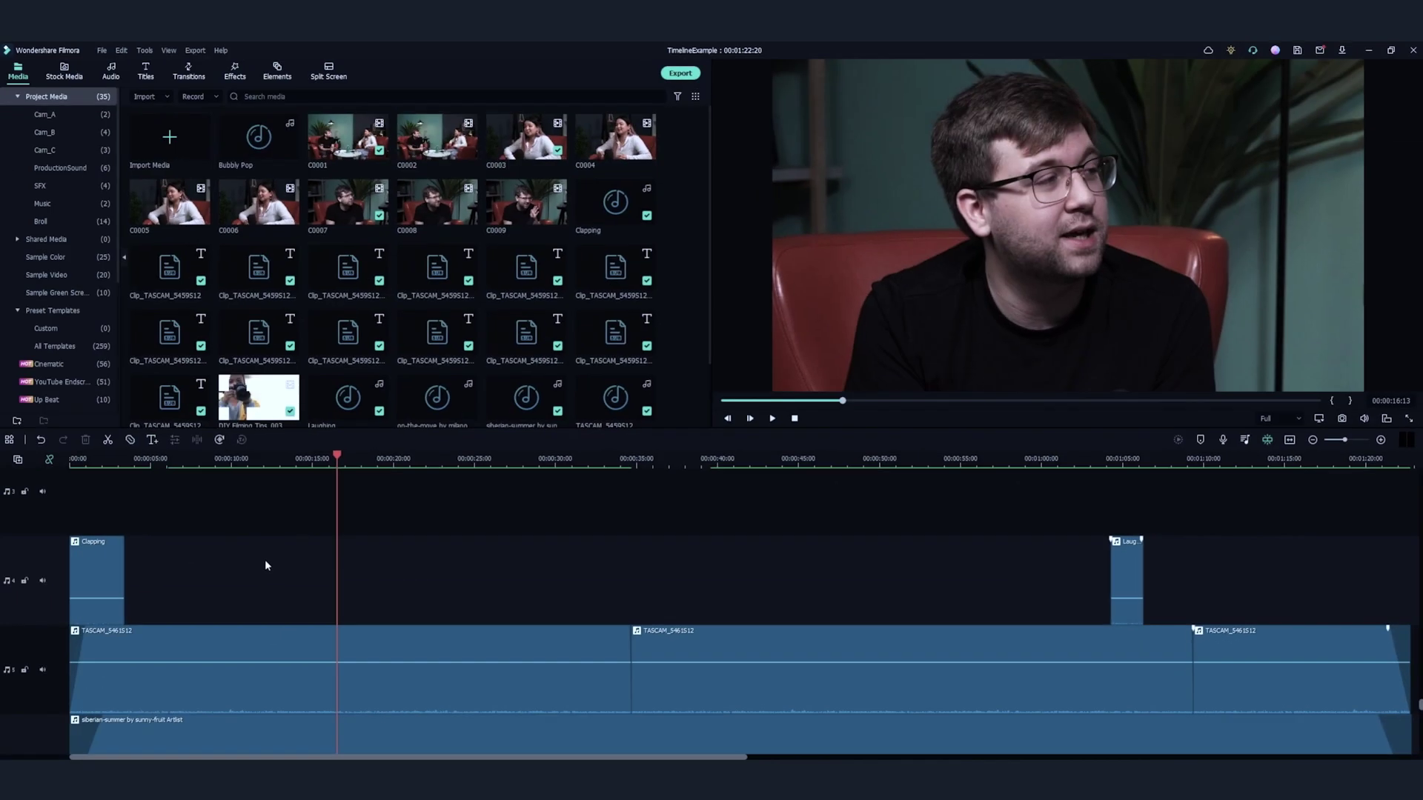
scroll(266, 563, down, 3)
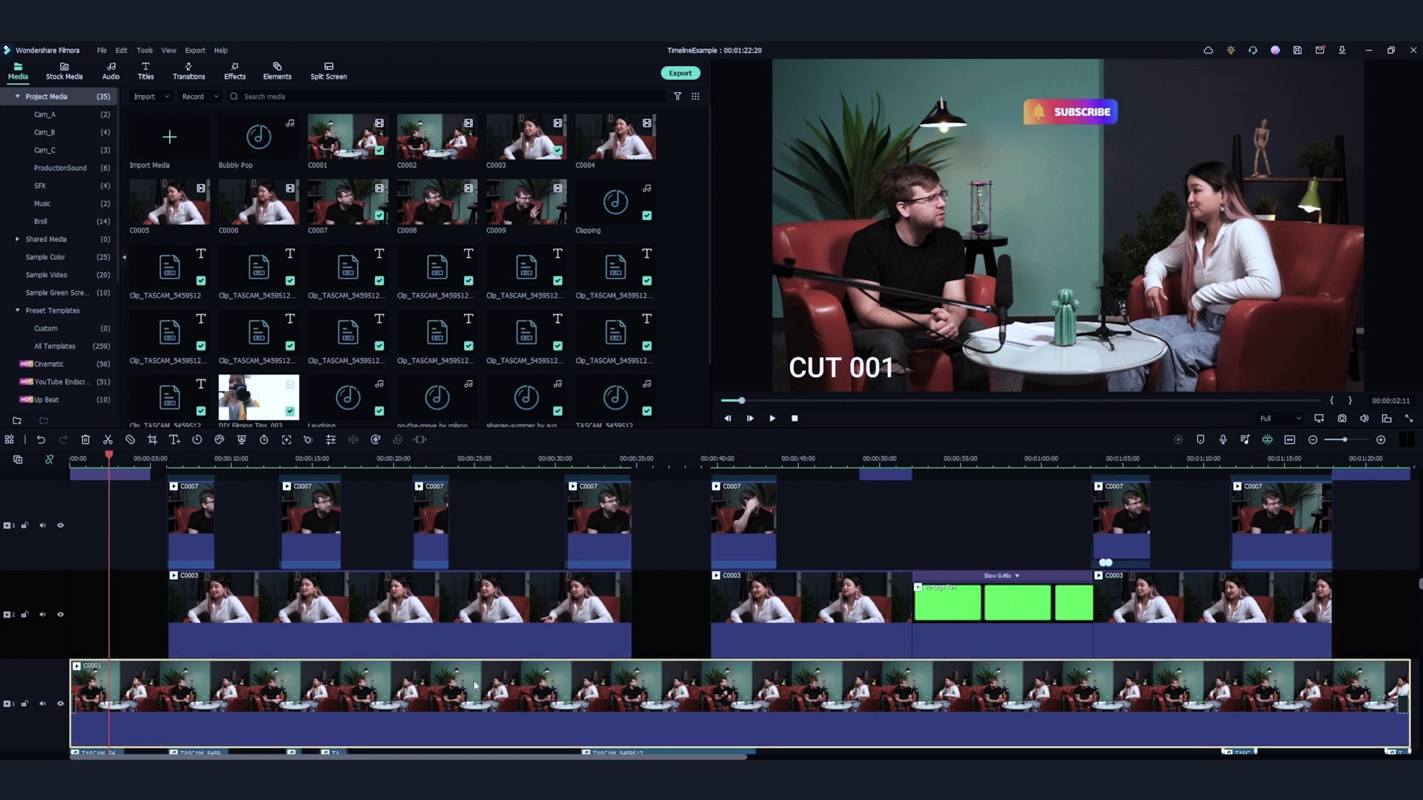
Step: Mark the C0001 clip red and the three selected C0003 clips olive
right_click(475, 685)
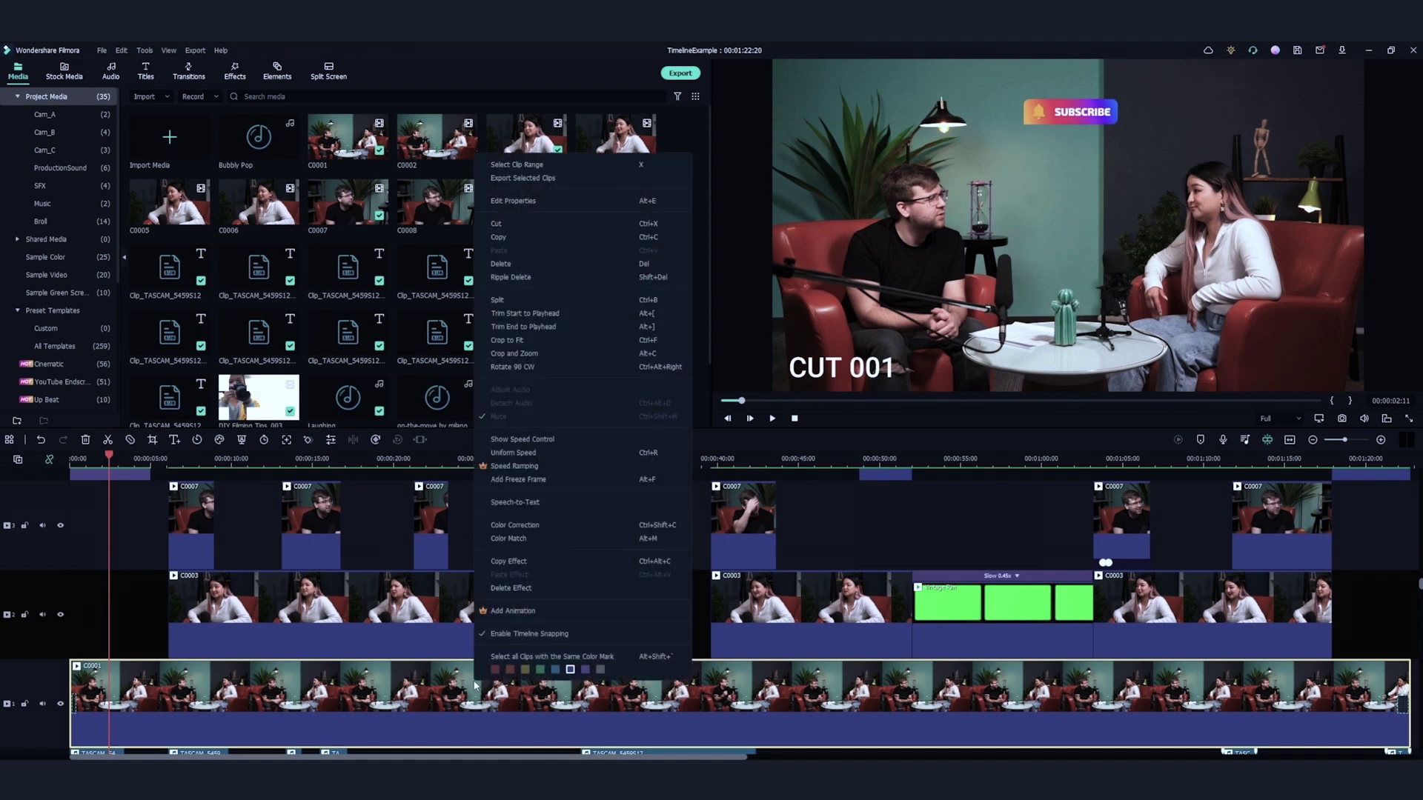
click(494, 670)
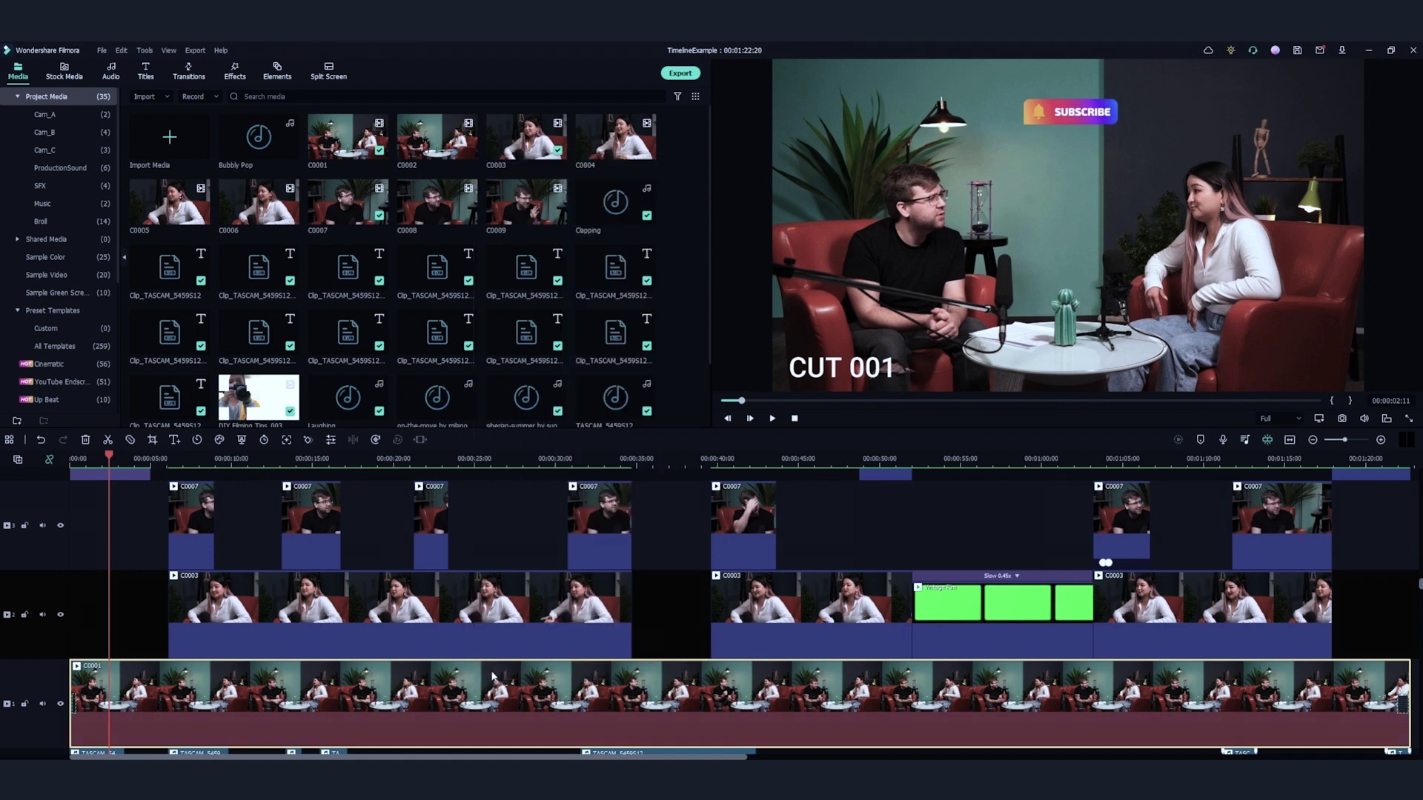
click(781, 632)
ctrl+click(401, 637)
ctrl+click(1134, 630)
right_click(1134, 630)
click(1185, 619)
Step: Mark all the C0007 clips on track 3 steel blue, then clear the selection
drag(134, 505, 1340, 547)
right_click(726, 525)
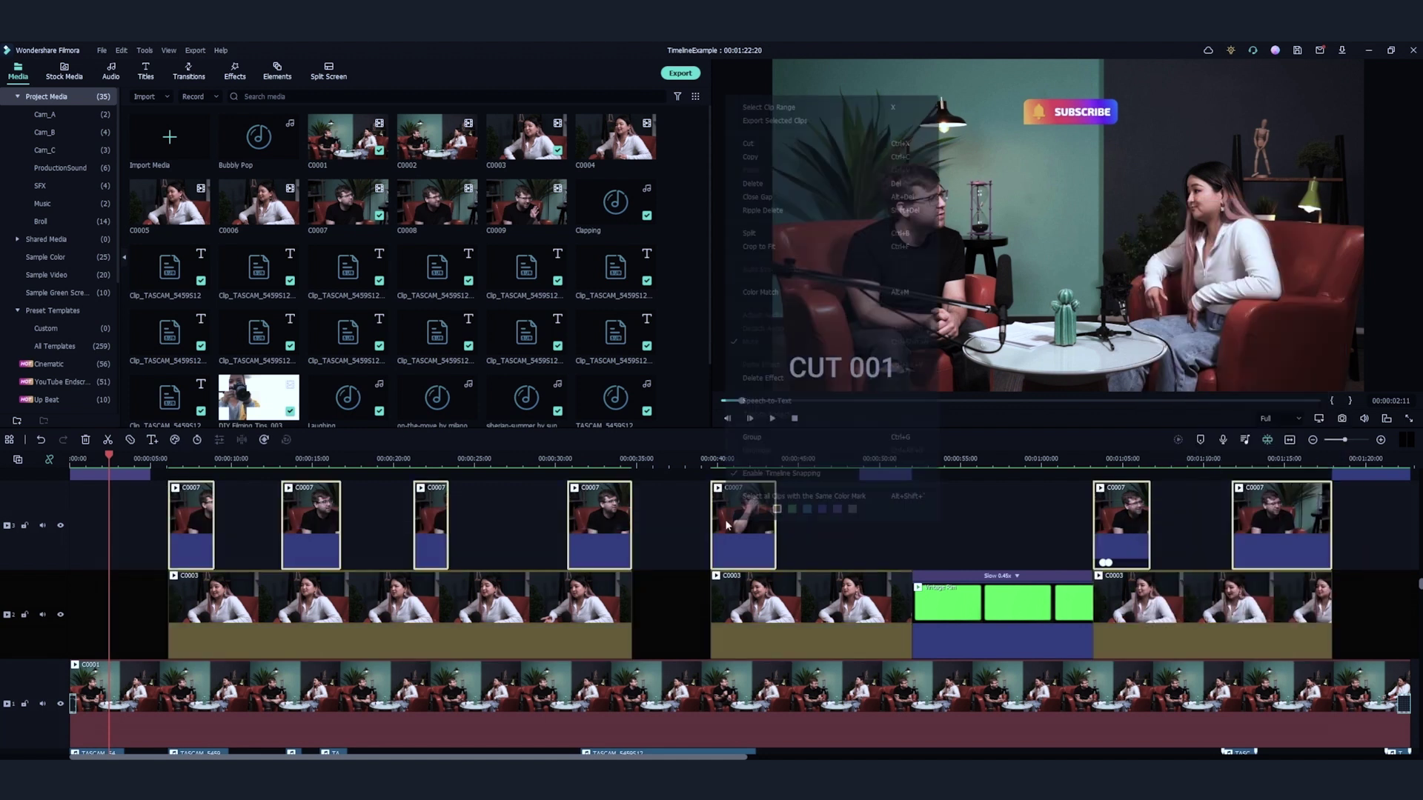
click(808, 510)
click(815, 524)
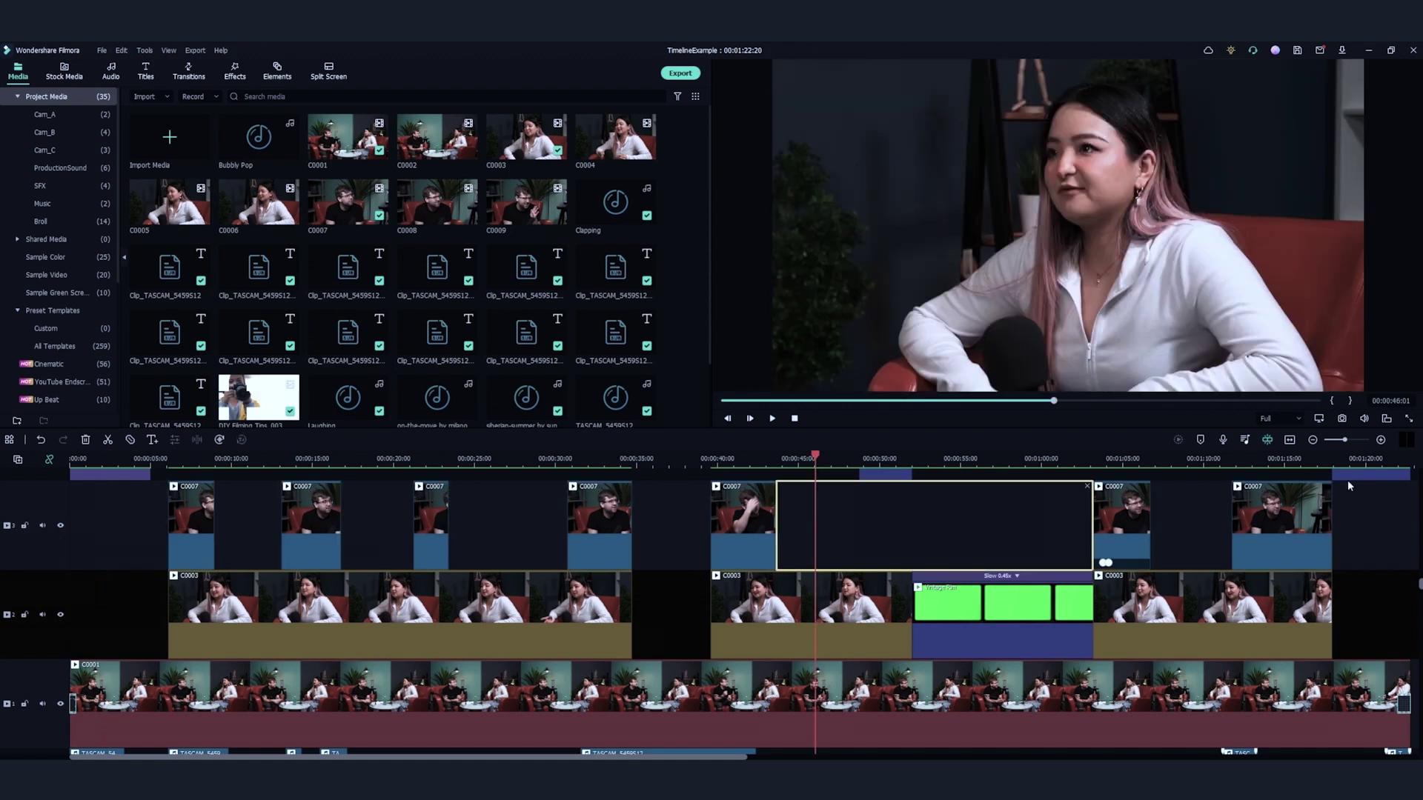